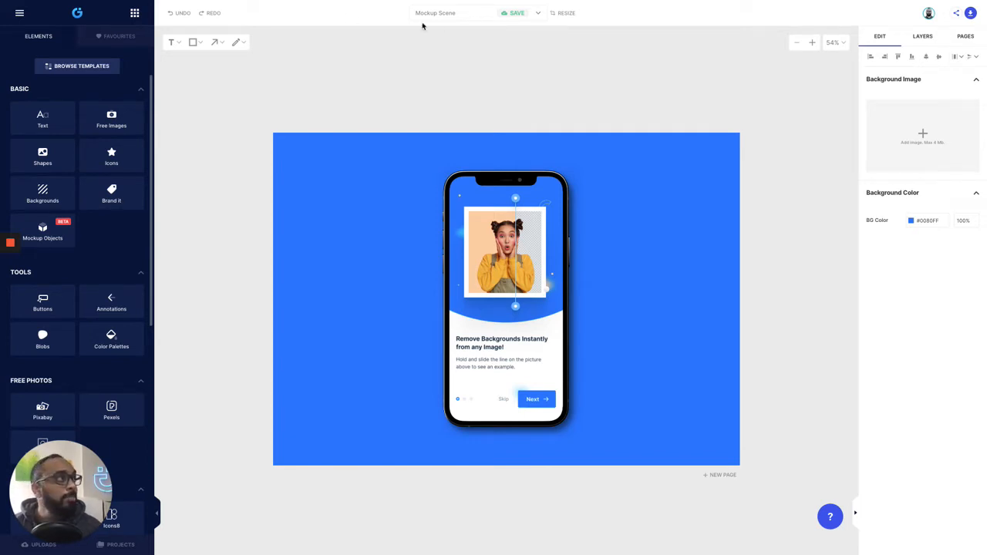
Look through the editor options and quick tools, and browse the Text and Shapes element libraries, including the full Basic Shapes set.
{"action": "left_click", "coordinate": [20, 13]}
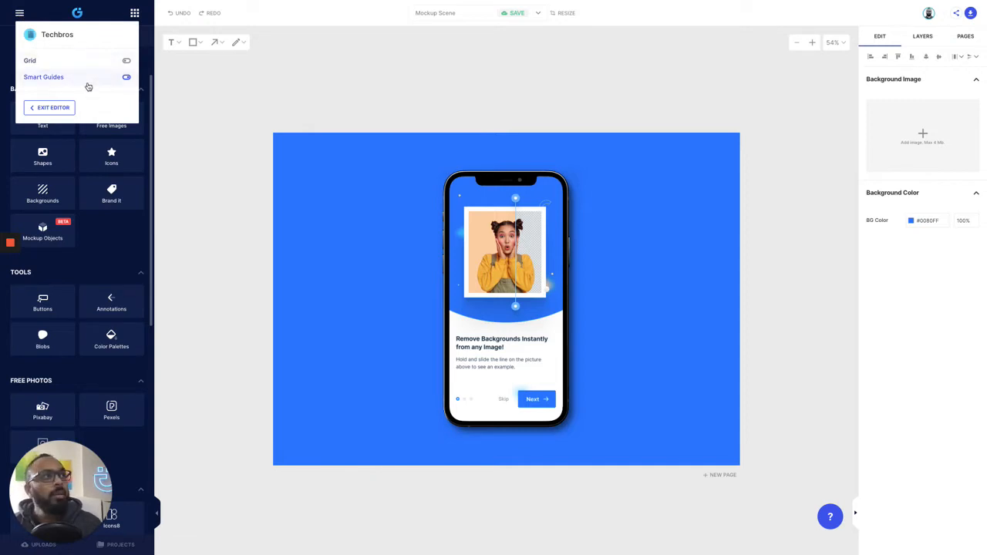
{"action": "left_click", "coordinate": [213, 107]}
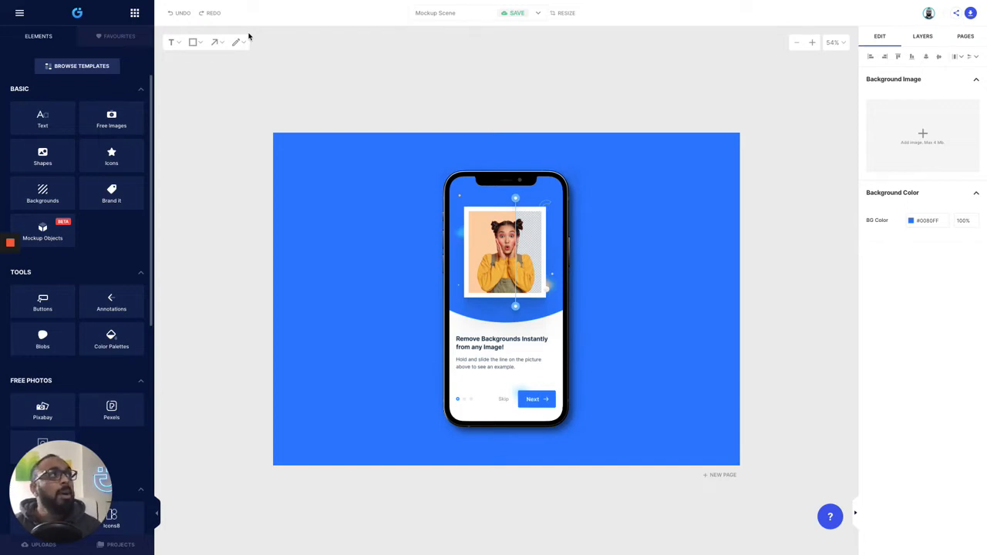
{"action": "left_click", "coordinate": [174, 44]}
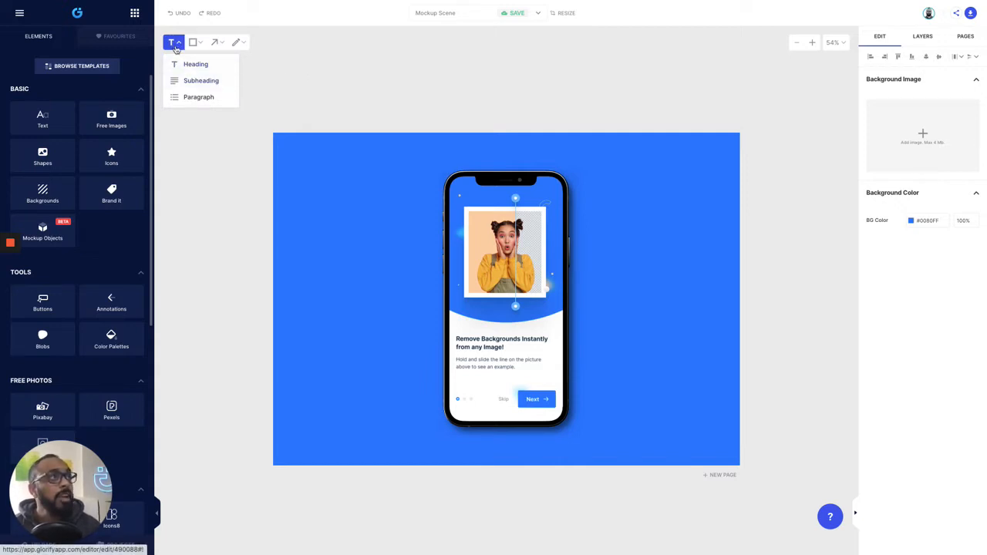
{"action": "left_click", "coordinate": [193, 42]}
{"action": "left_click", "coordinate": [198, 96]}
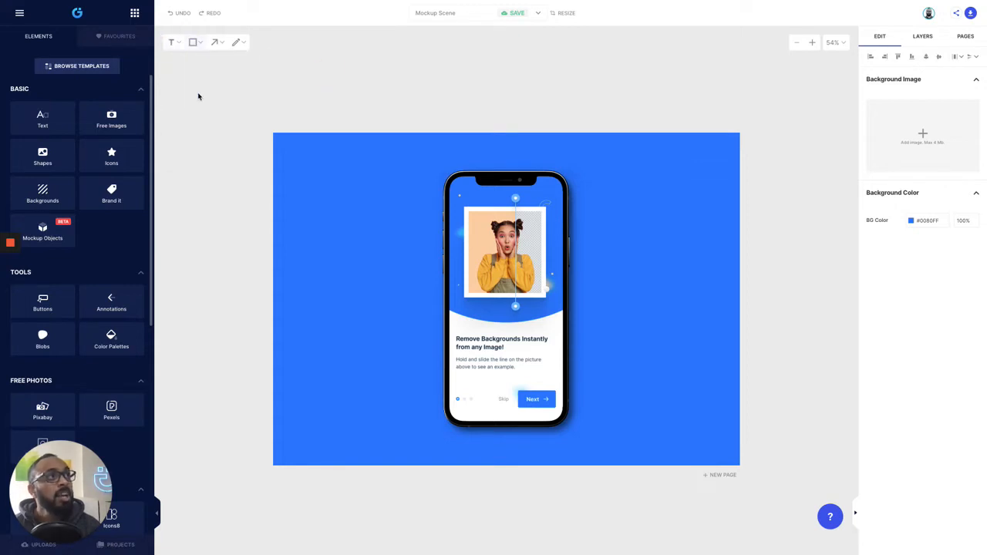
{"action": "left_click", "coordinate": [48, 122]}
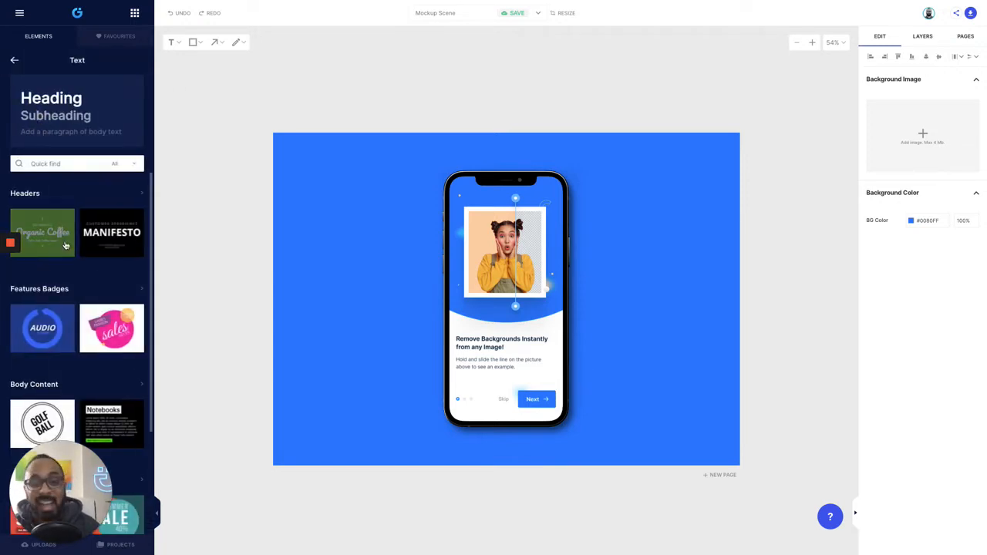
{"action": "left_click", "coordinate": [15, 60]}
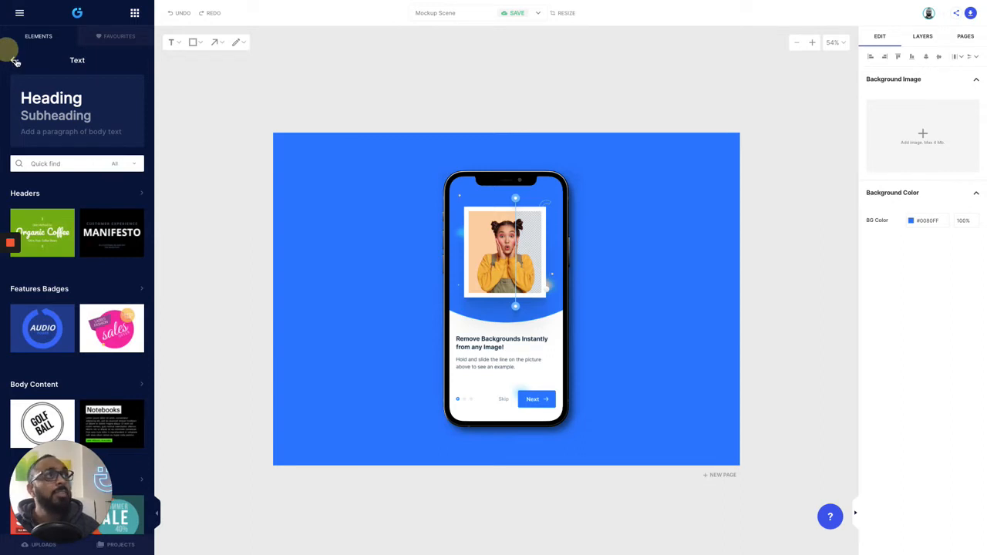
{"action": "left_click", "coordinate": [42, 151]}
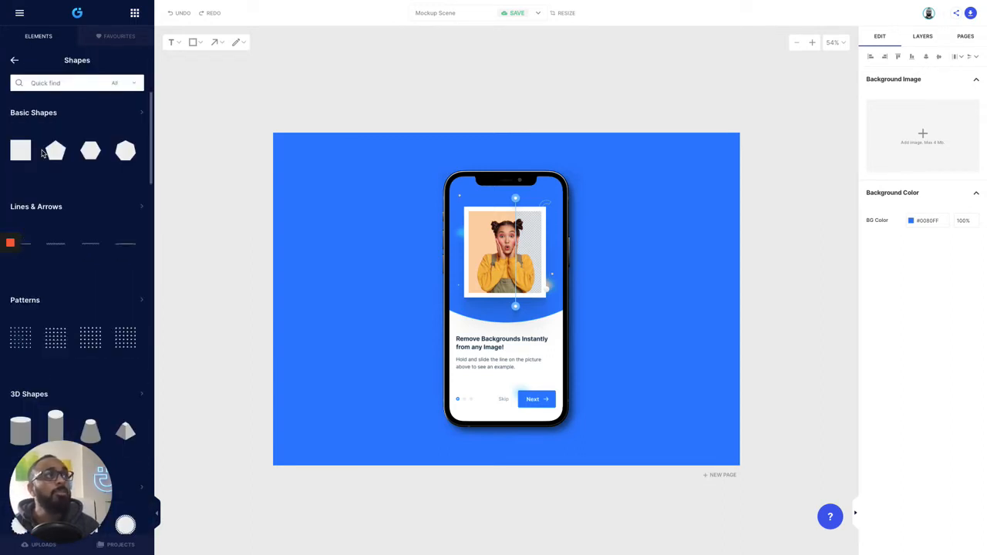
{"action": "left_click", "coordinate": [53, 115]}
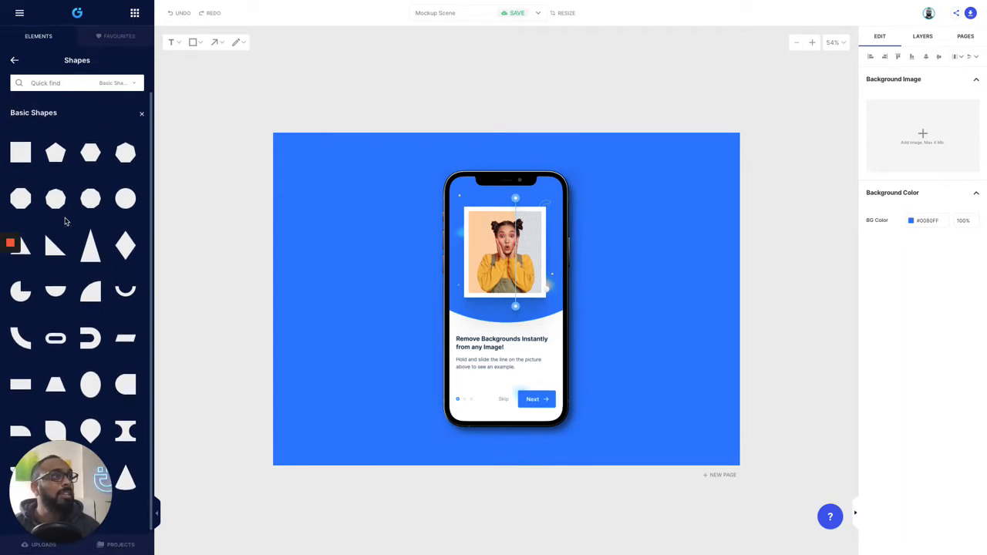
{"action": "left_click", "coordinate": [74, 114]}
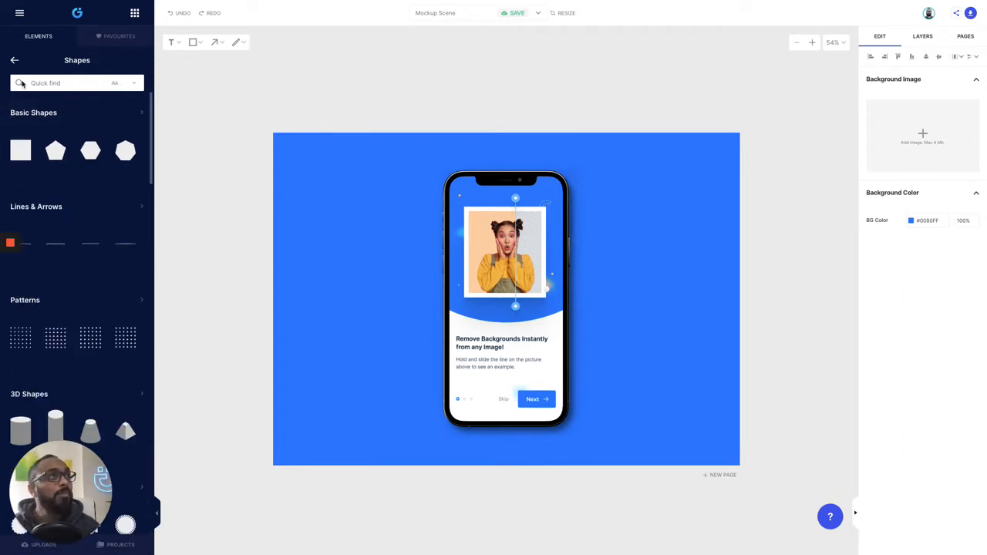
Add a heading and a subheading to the canvas, and move the heading into the blue area left of the phone mockup.
{"action": "left_click", "coordinate": [173, 45]}
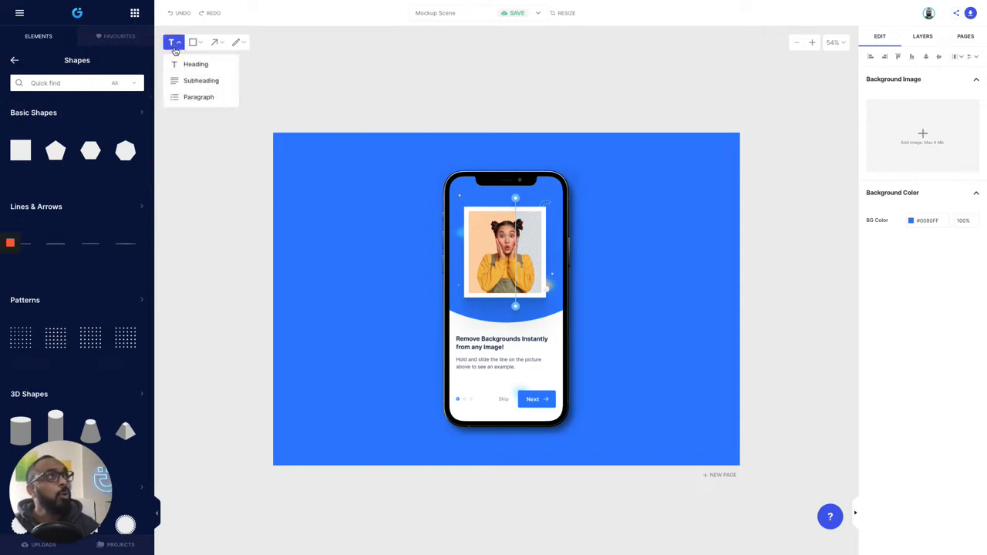
{"action": "left_click", "coordinate": [192, 65]}
{"action": "left_click", "coordinate": [184, 46]}
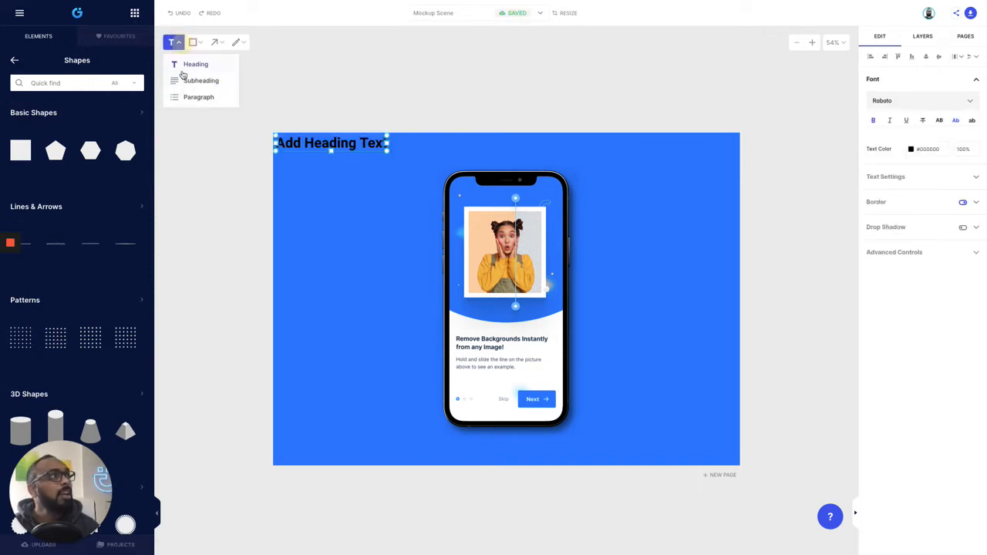
{"action": "left_click", "coordinate": [199, 80]}
{"action": "left_click_drag", "start_coordinate": [331, 144], "coordinate": [364, 209]}
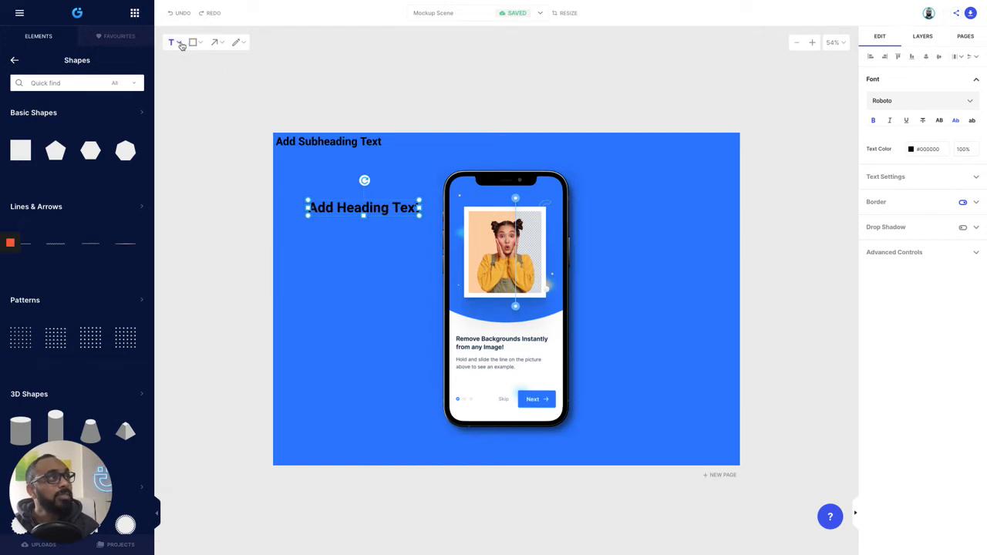
Add a square, shrink it to about a third of its size, and place it right of the phone mockup.
{"action": "left_click", "coordinate": [195, 43]}
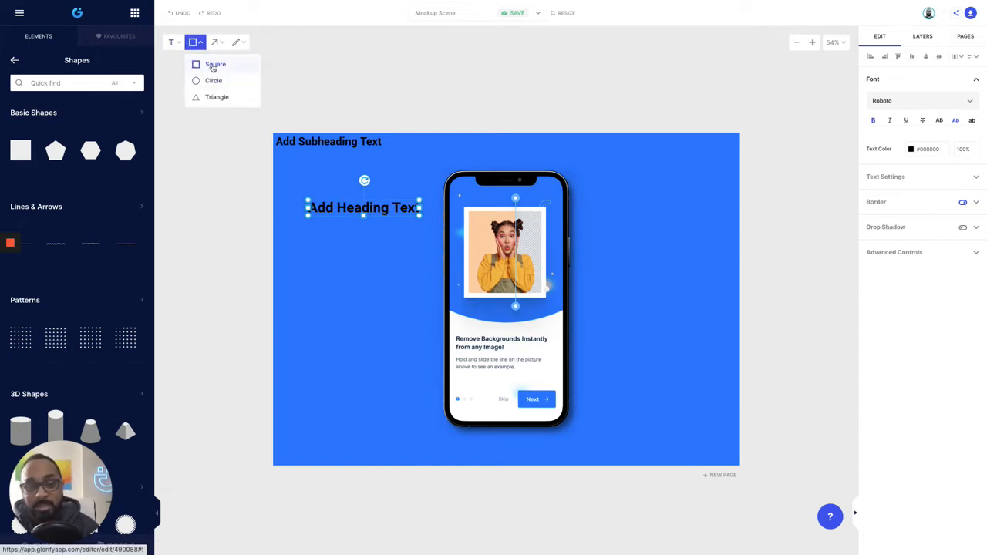
{"action": "left_click", "coordinate": [213, 67]}
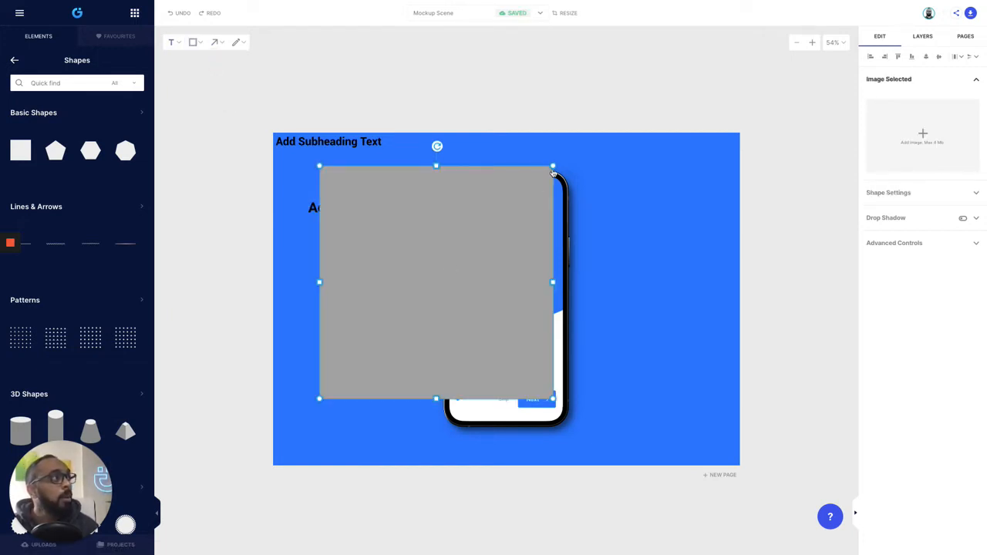
{"action": "left_click_drag", "start_coordinate": [554, 166], "coordinate": [396, 322]}
{"action": "left_click_drag", "start_coordinate": [358, 360], "coordinate": [619, 245]}
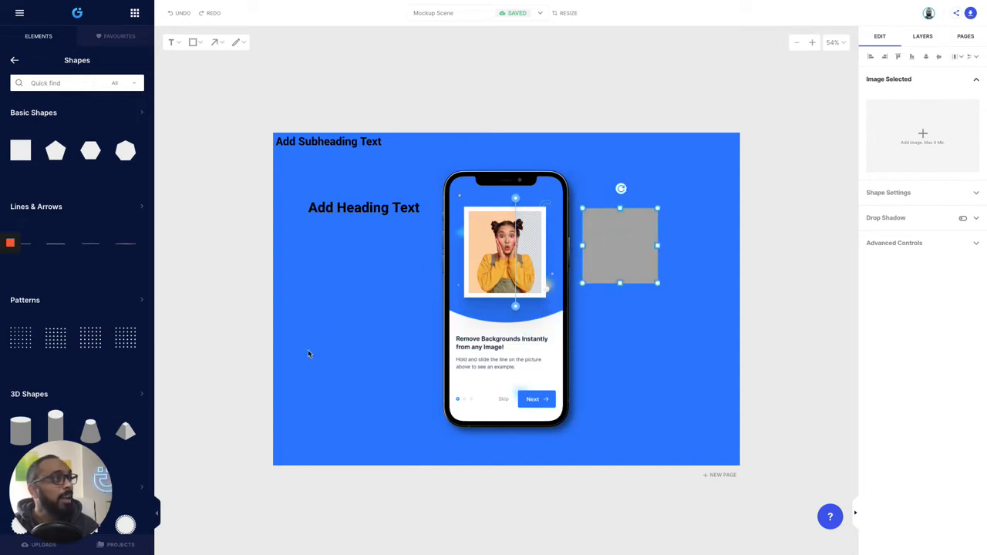
Collapse the elements library to give the canvas more room.
{"action": "left_click", "coordinate": [158, 511]}
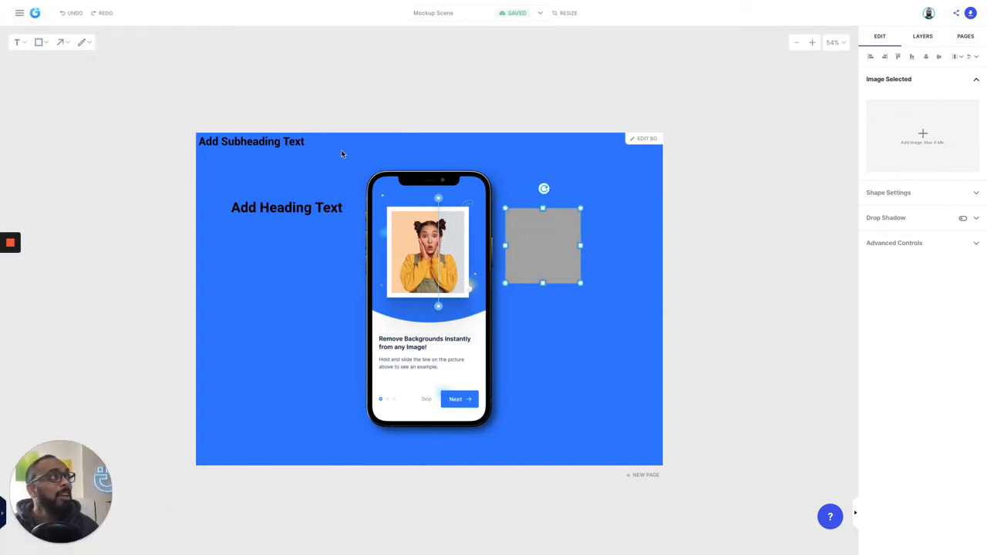
Delete the square, the heading text and the subheading text from the canvas.
{"action": "key", "text": "Delete"}
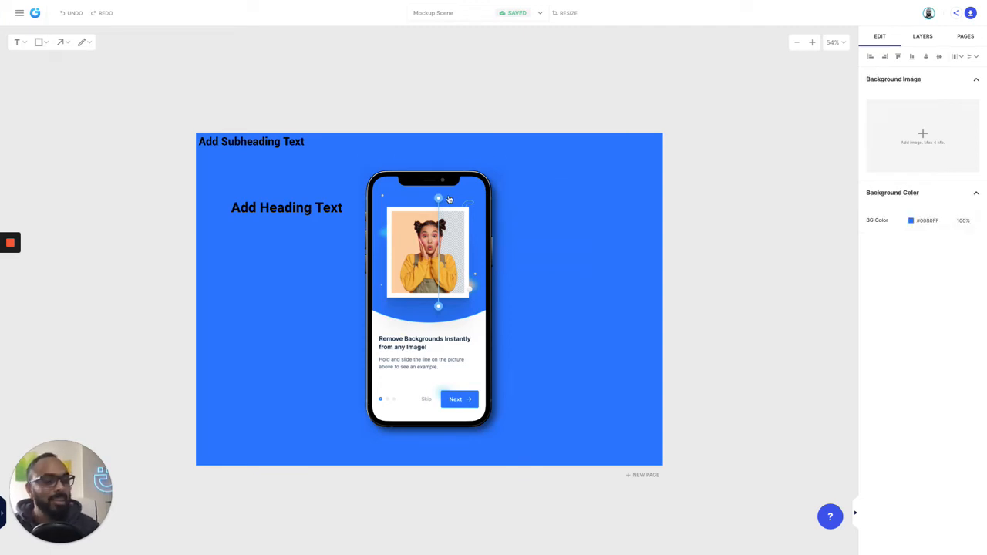
{"action": "left_click", "coordinate": [305, 210]}
{"action": "key", "text": "Delete"}
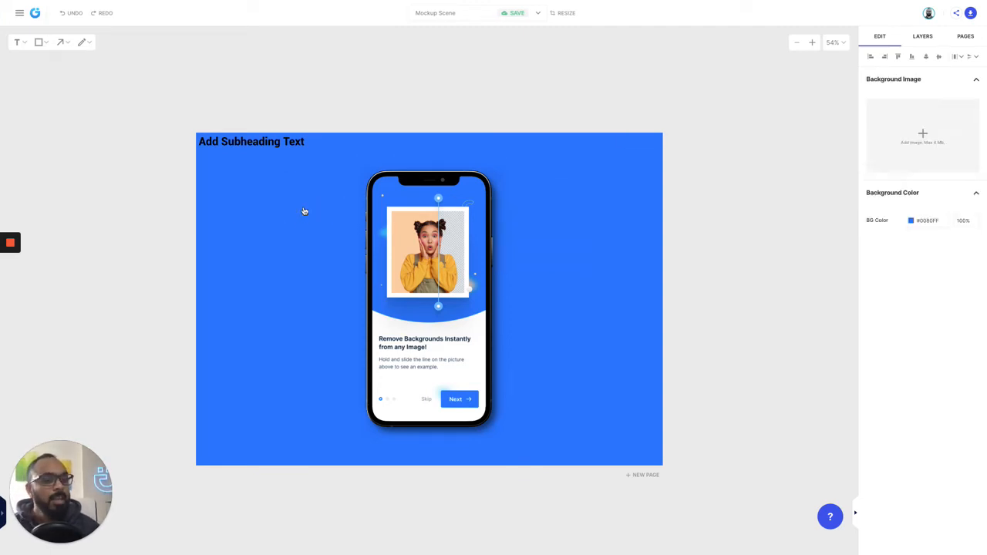
{"action": "left_click", "coordinate": [271, 141]}
{"action": "key", "text": "Delete"}
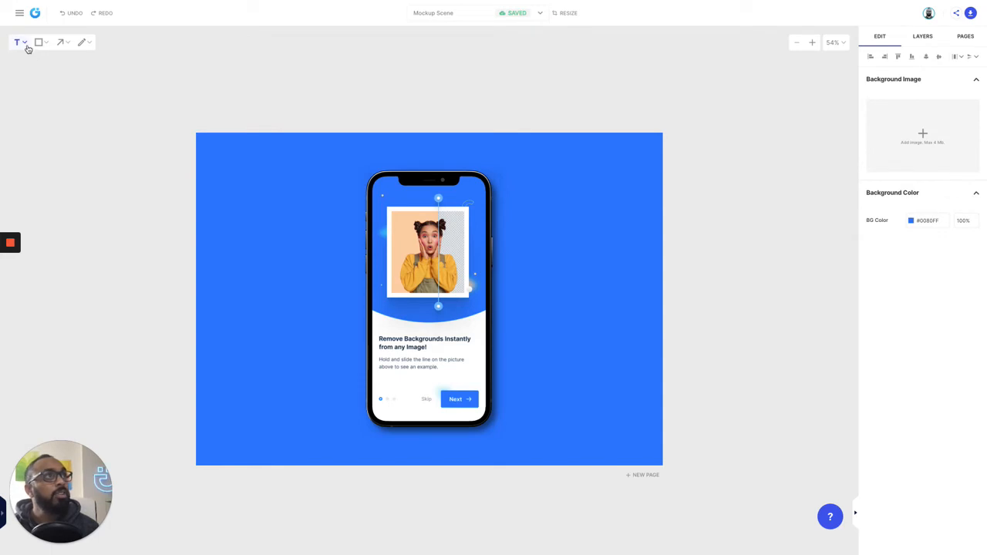
Add a circle and a triangle to the canvas, and move the triangle to the right so it only partly overlaps the circle.
{"action": "left_click", "coordinate": [40, 44]}
{"action": "left_click", "coordinate": [54, 81]}
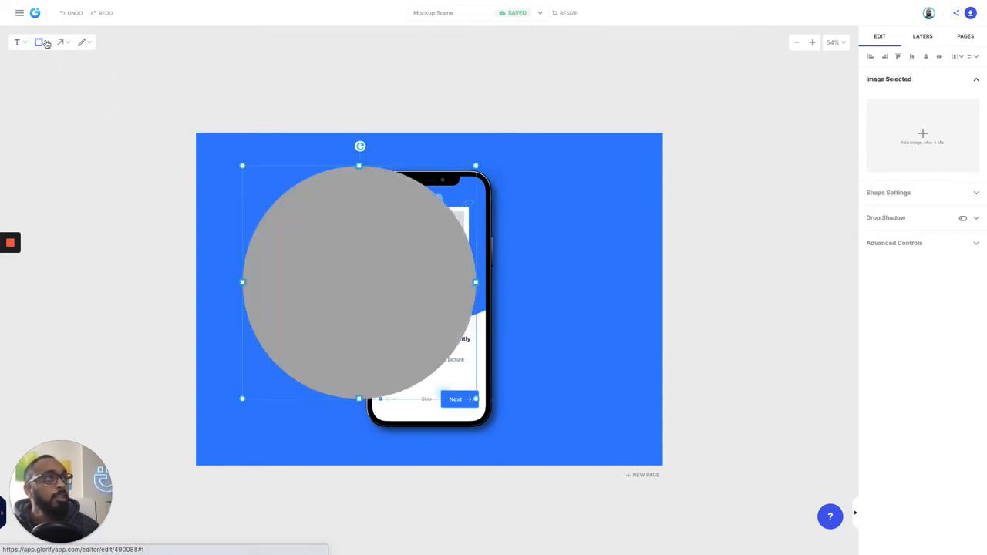
{"action": "left_click", "coordinate": [63, 97]}
{"action": "left_click_drag", "start_coordinate": [399, 327], "coordinate": [570, 350]}
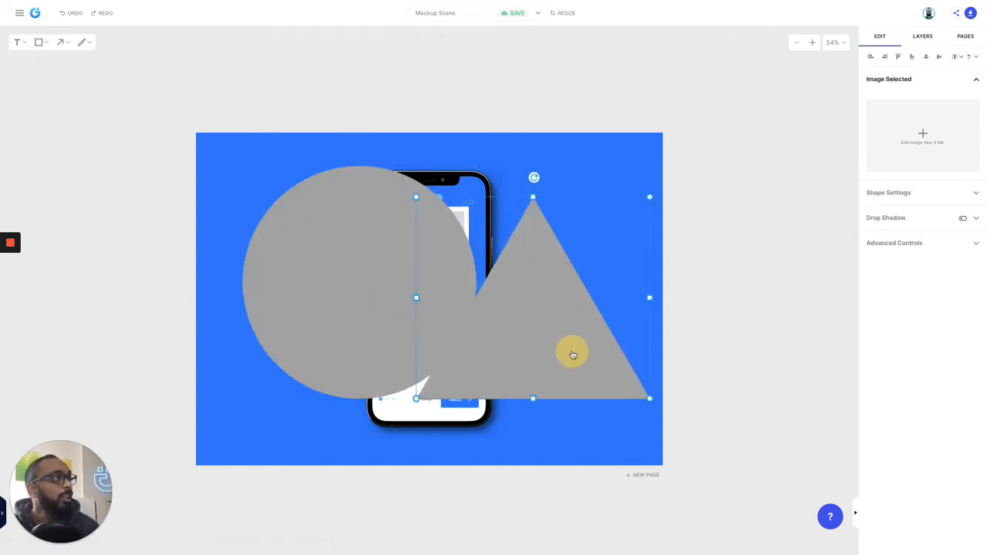
Add a line and a line arrow, and place them one below the other near the canvas's upper-left corner.
{"action": "left_click", "coordinate": [62, 42]}
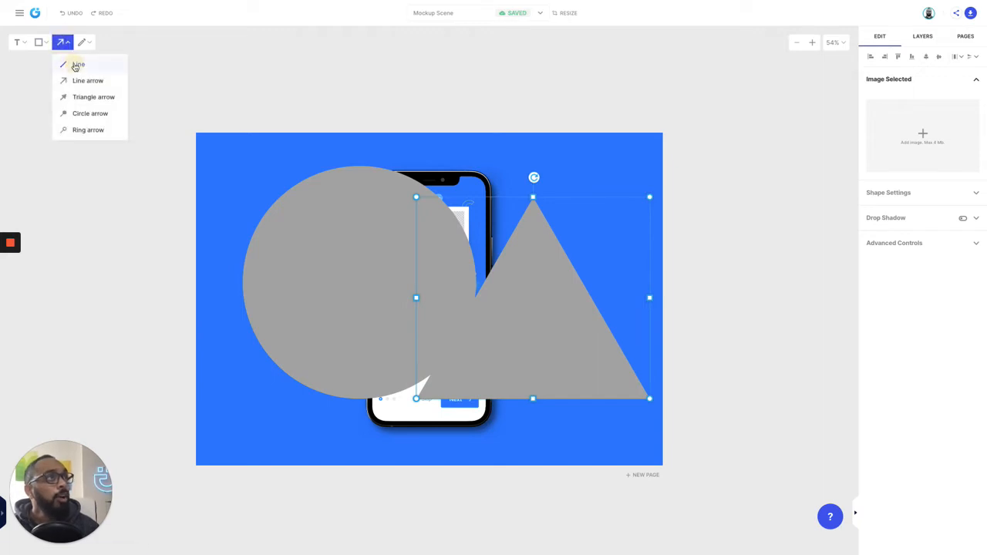
{"action": "left_click", "coordinate": [72, 64]}
{"action": "left_click", "coordinate": [228, 167]}
{"action": "left_click_drag", "start_coordinate": [226, 163], "coordinate": [260, 174]}
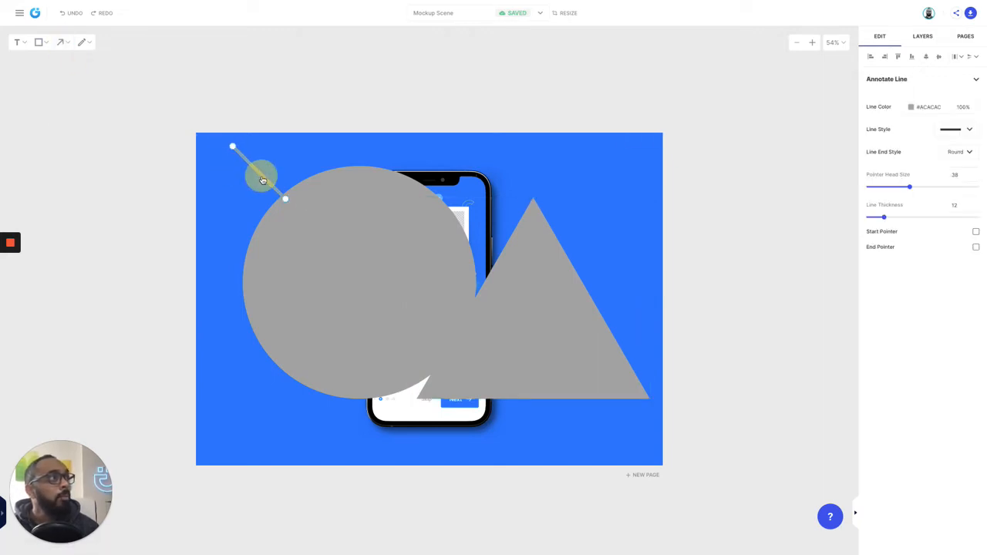
{"action": "left_click", "coordinate": [62, 42]}
{"action": "left_click", "coordinate": [77, 79]}
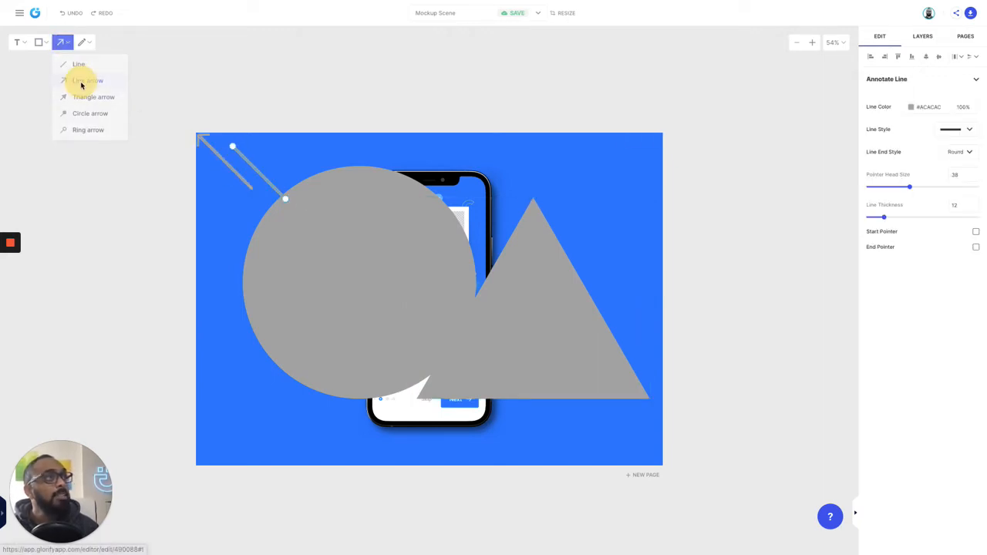
{"action": "left_click_drag", "start_coordinate": [198, 153], "coordinate": [219, 189]}
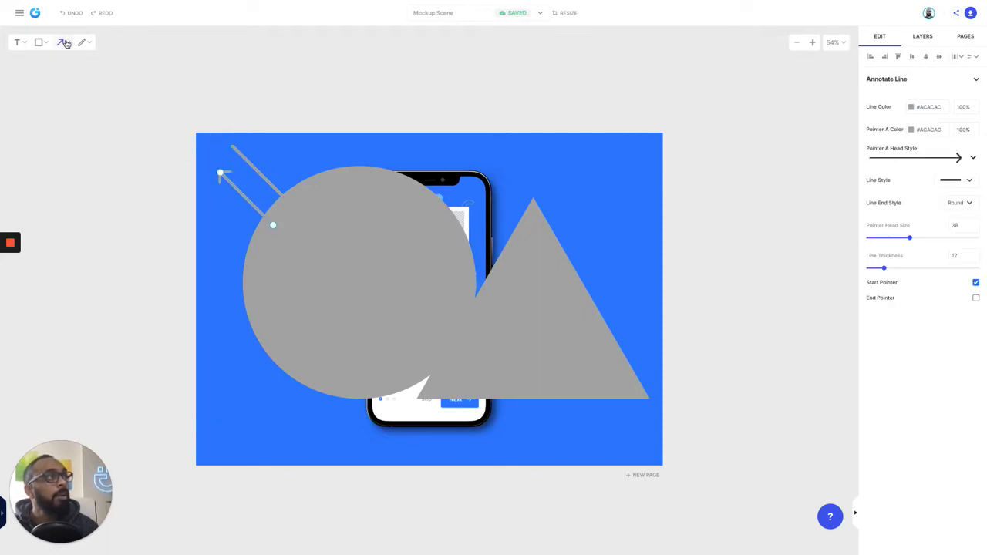
{"action": "left_click", "coordinate": [63, 41]}
Delete the circle, the triangle, the line and the line arrow, leaving only the phone mockup.
{"action": "left_click", "coordinate": [244, 205]}
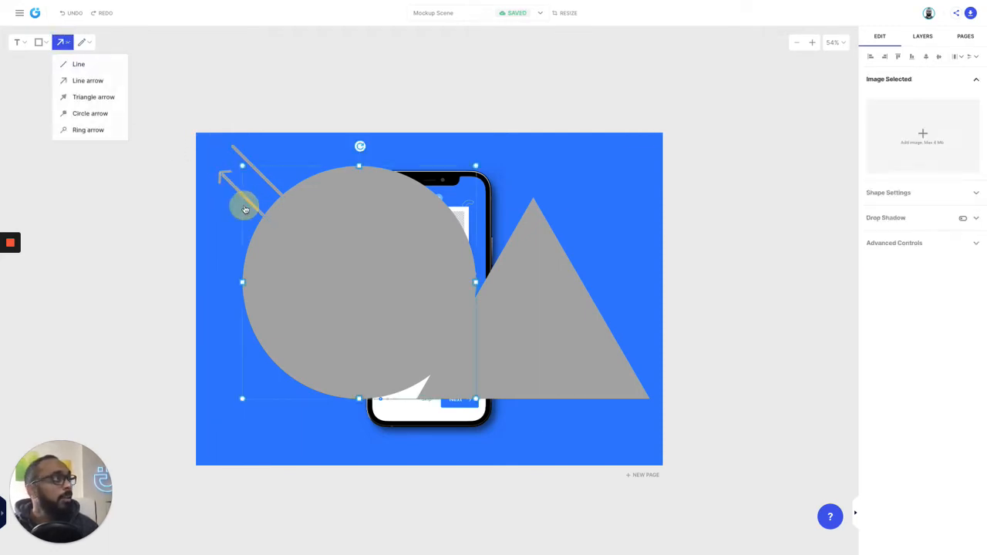
{"action": "left_click", "coordinate": [356, 239]}
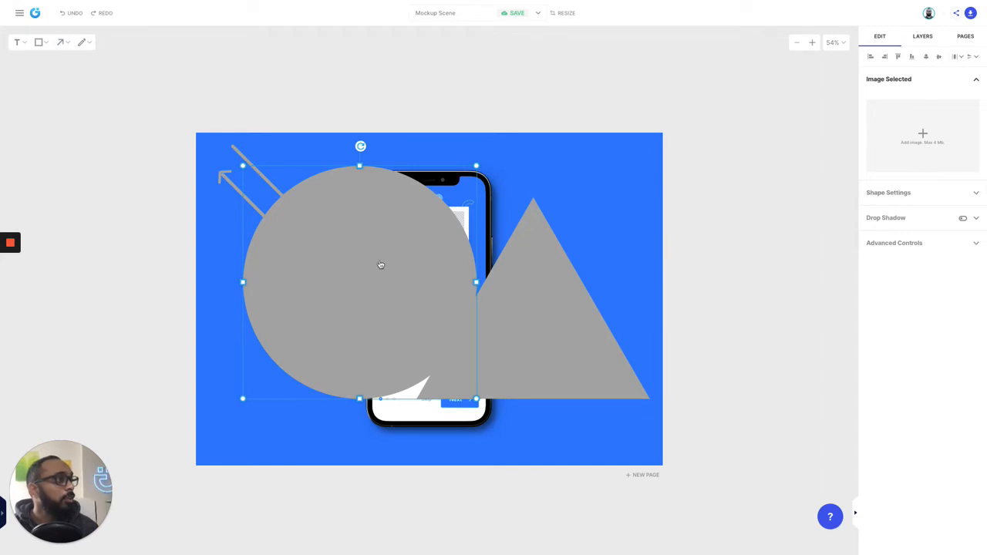
{"action": "key", "text": "Delete"}
{"action": "left_click", "coordinate": [502, 326]}
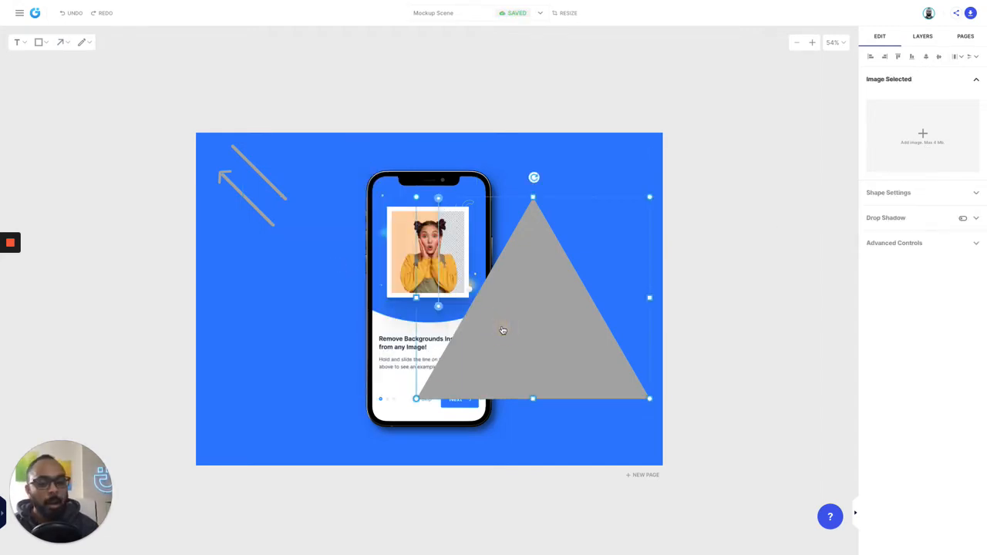
{"action": "key", "text": "Delete"}
{"action": "left_click", "coordinate": [276, 154]}
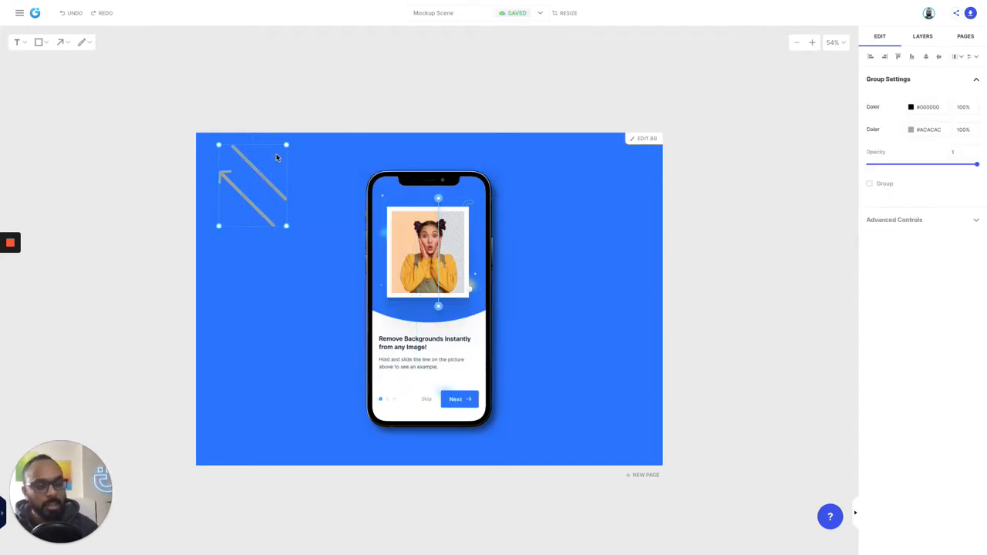
{"action": "key", "text": "Delete"}
Draw a large freehand loop across the phone mockup with the Pencil, and set the stroke's border thickness to 15.
{"action": "left_click", "coordinate": [82, 43]}
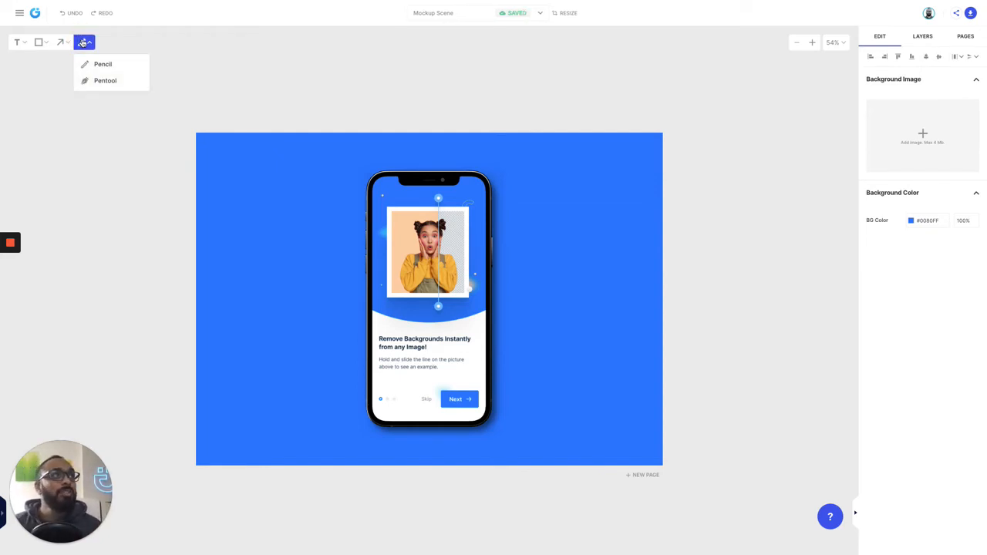
{"action": "left_click", "coordinate": [104, 65]}
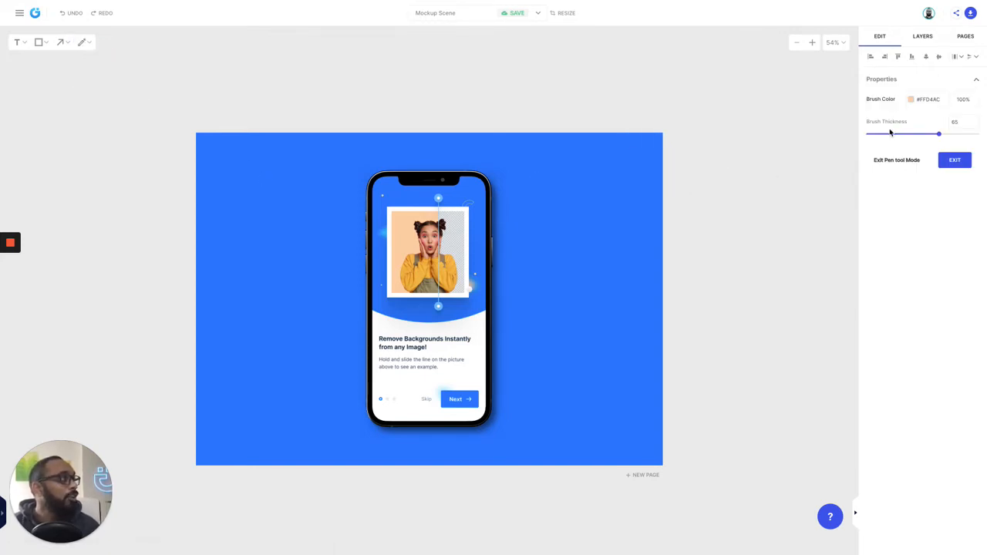
{"action": "mouse_move", "coordinate": [351, 218]}
{"action": "left_mouse_down"}
{"action": "mouse_move", "coordinate": [286, 273]}
{"action": "mouse_move", "coordinate": [335, 357]}
{"action": "mouse_move", "coordinate": [604, 340]}
{"action": "mouse_move", "coordinate": [573, 255]}
{"action": "mouse_move", "coordinate": [446, 270]}
{"action": "mouse_move", "coordinate": [464, 297]}
{"action": "mouse_move", "coordinate": [508, 297]}
{"action": "left_mouse_up"}
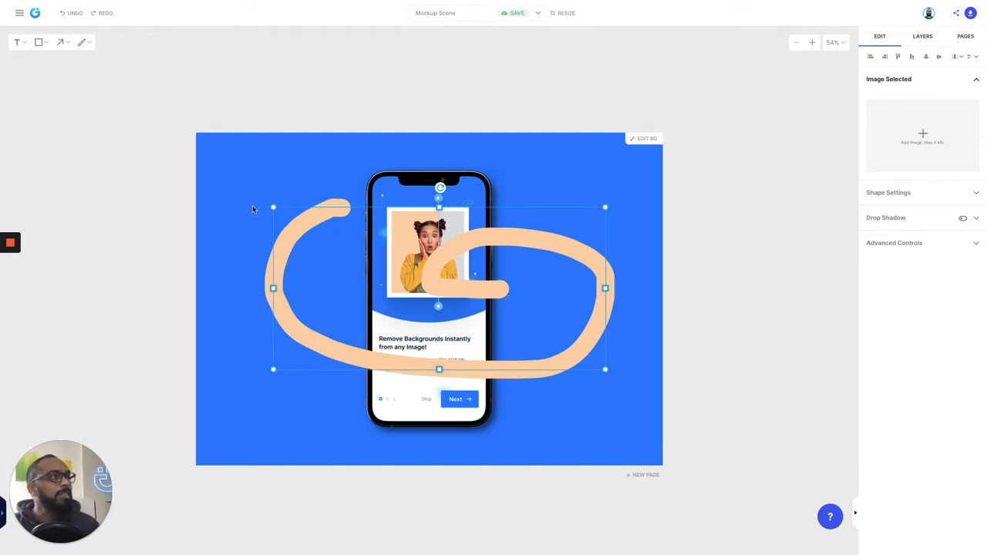
{"action": "left_click", "coordinate": [898, 192]}
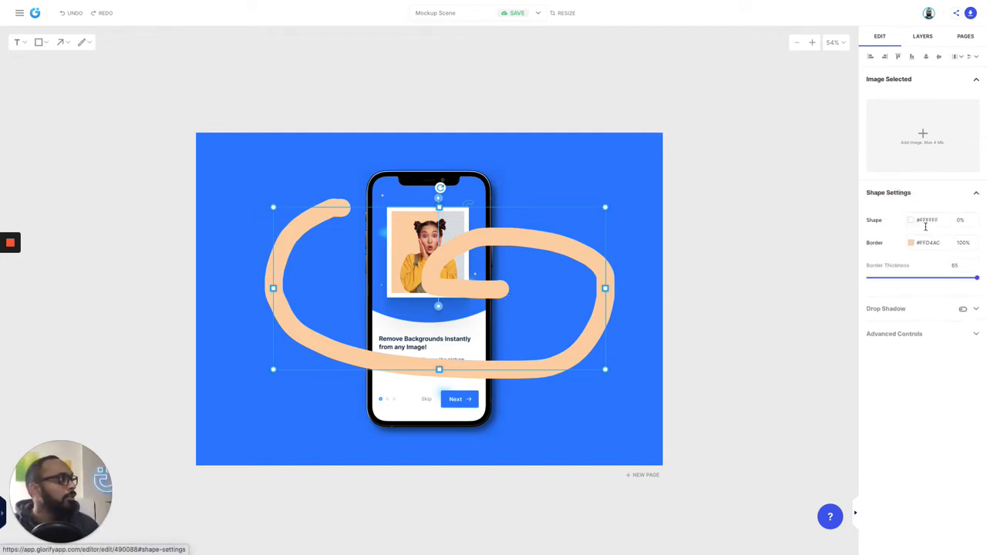
{"action": "mouse_move", "coordinate": [976, 278]}
{"action": "left_mouse_down"}
{"action": "mouse_move", "coordinate": [872, 280]}
{"action": "mouse_move", "coordinate": [984, 286]}
{"action": "left_mouse_up"}
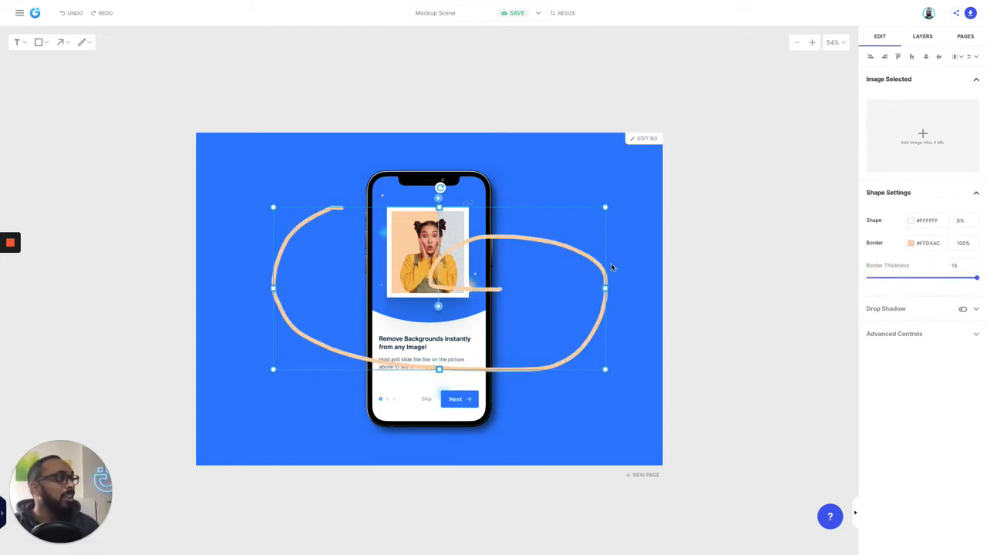
Fill the freehand loop with an opaque bright blue and move it toward the lower-left part of the canvas.
{"action": "left_click", "coordinate": [910, 222]}
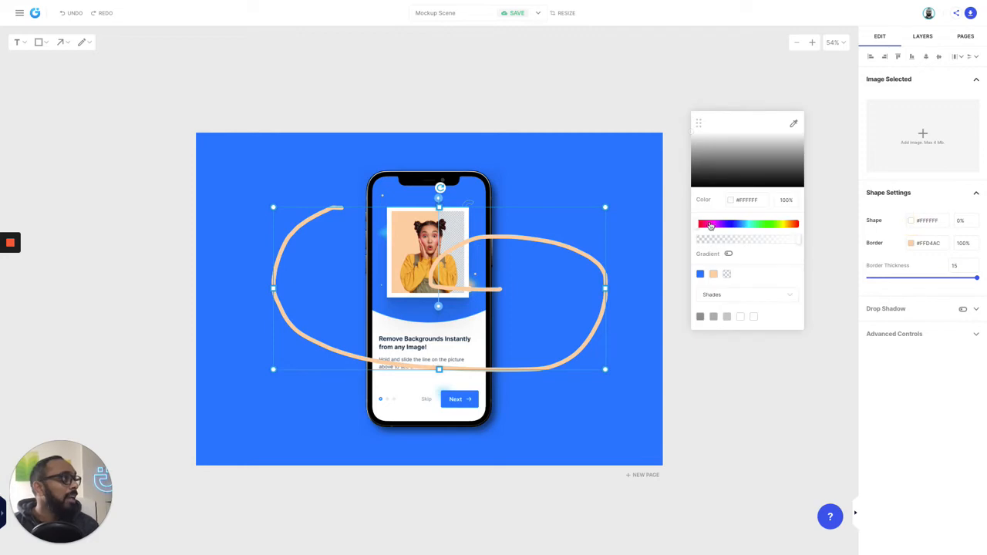
{"action": "left_click_drag", "start_coordinate": [713, 224], "coordinate": [742, 224]}
{"action": "left_click_drag", "start_coordinate": [544, 282], "coordinate": [473, 317]}
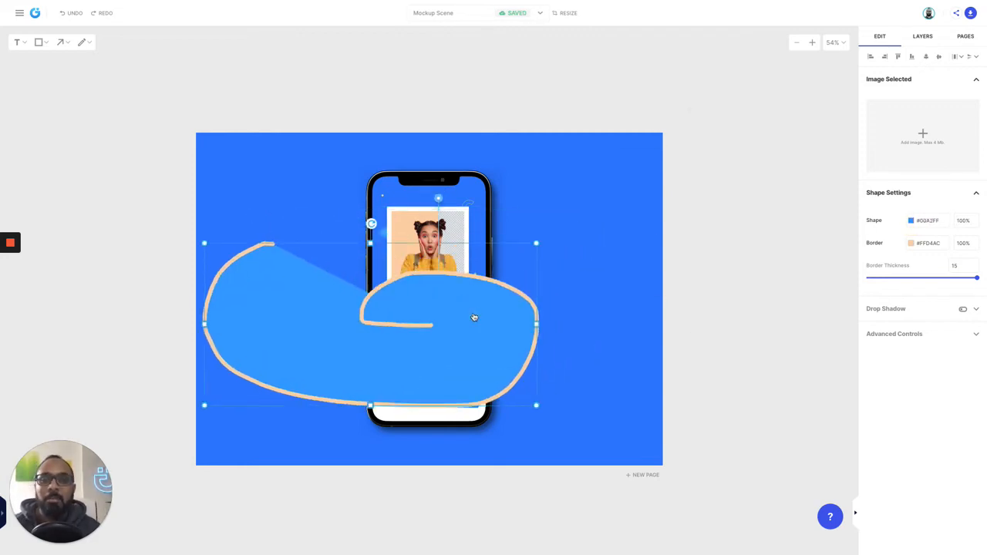
Delete the filled freehand loop from the canvas.
{"action": "key", "text": "Delete"}
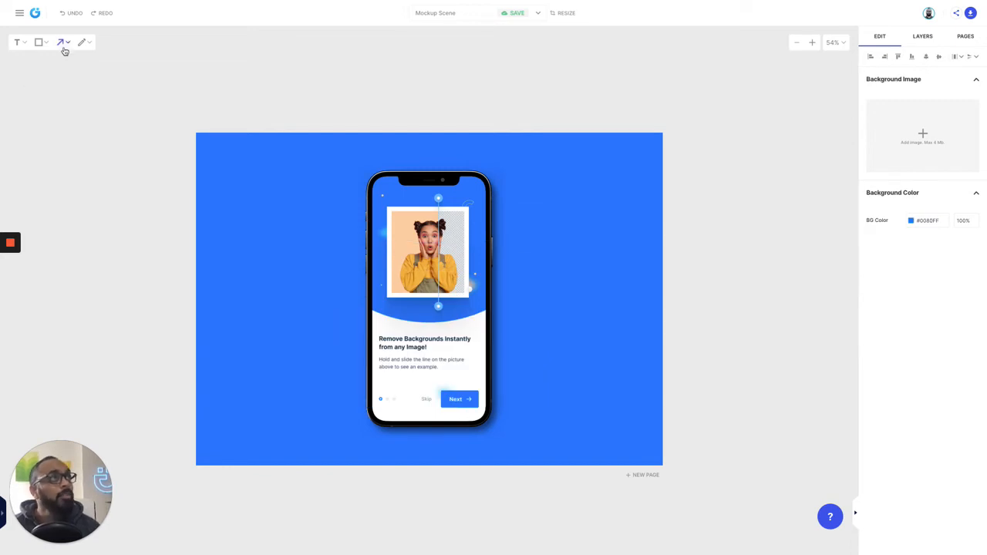
Draw a closed six-cornered polygon of straight segments across the phone mockup, with one corner notched inward near the phone's middle.
{"action": "left_click", "coordinate": [86, 44]}
{"action": "left_click", "coordinate": [101, 81]}
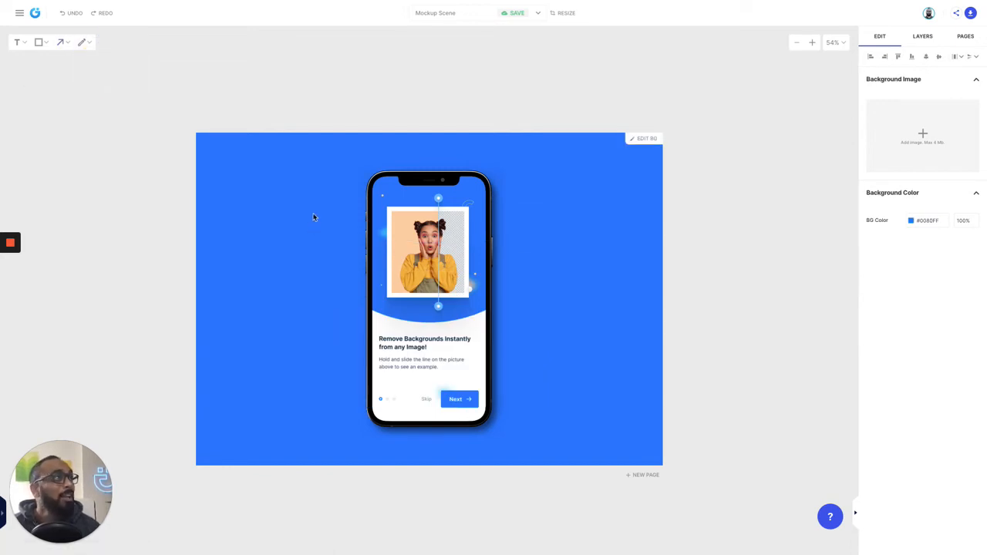
{"action": "left_click", "coordinate": [308, 189]}
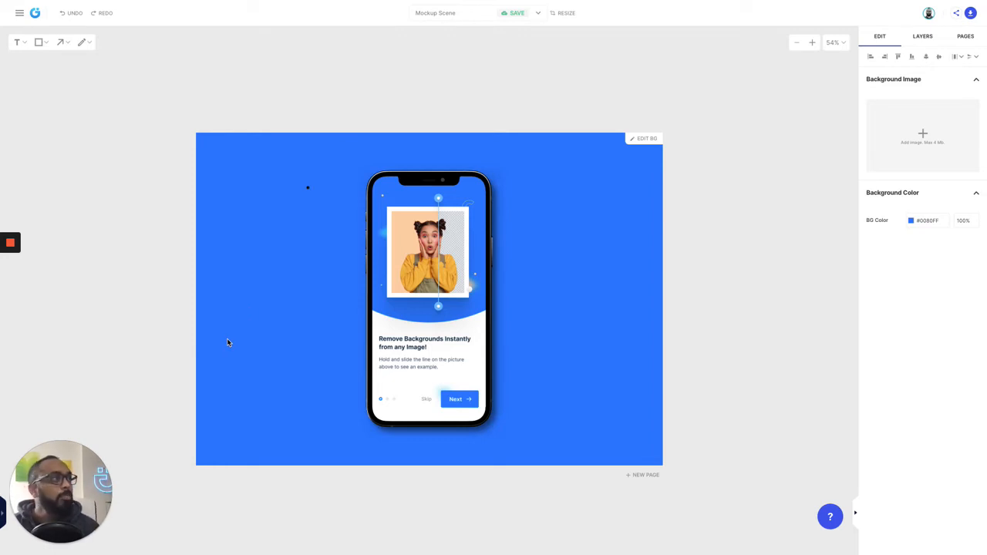
{"action": "left_click", "coordinate": [209, 360]}
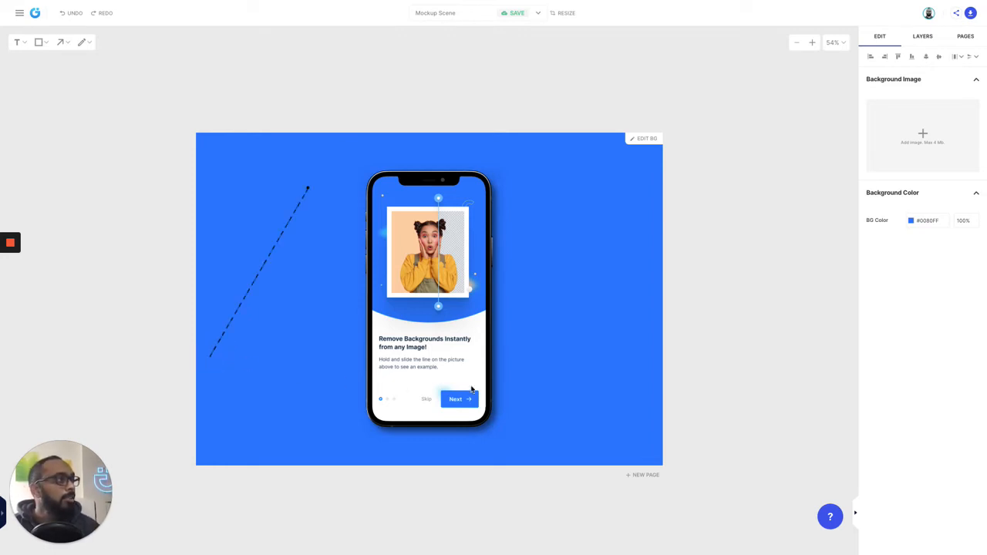
{"action": "left_click", "coordinate": [612, 377]}
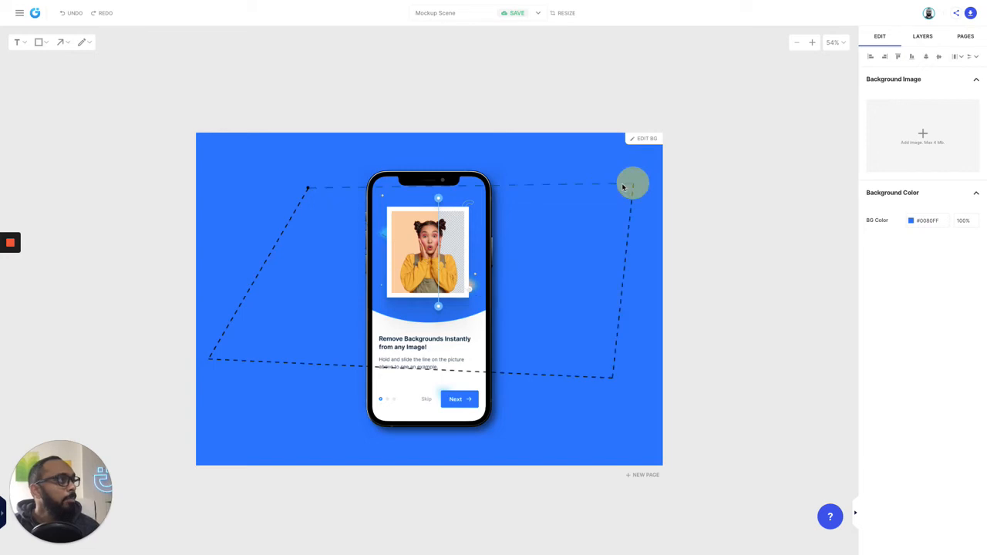
{"action": "left_click", "coordinate": [629, 185]}
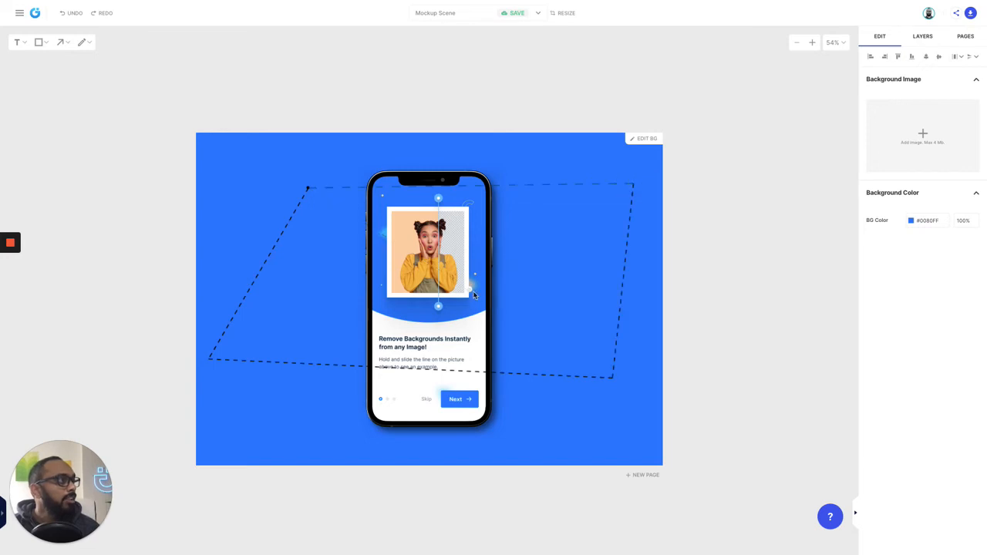
{"action": "left_click", "coordinate": [376, 162]}
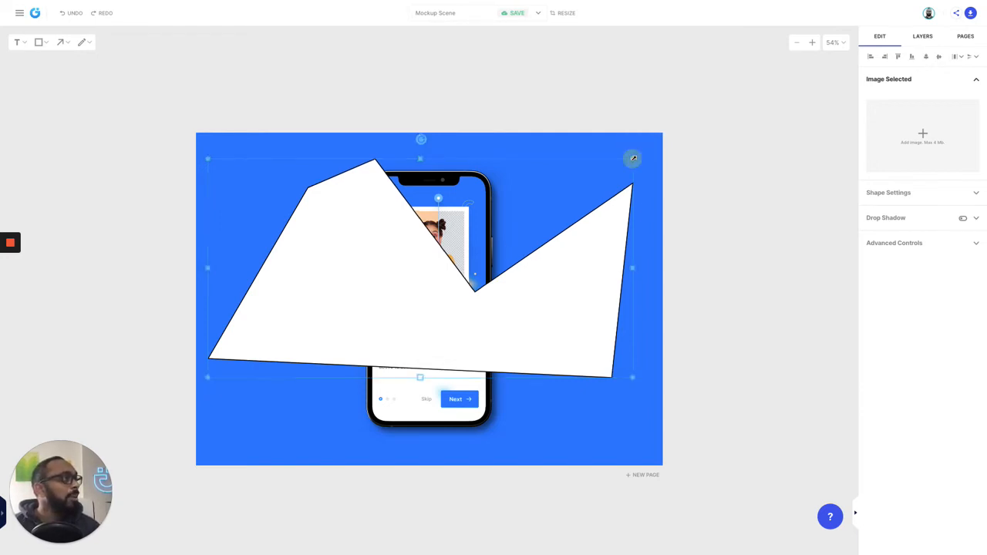
Scale the polygon down to a little over half its size and reposition it across the middle of the phone mockup.
{"action": "left_click_drag", "start_coordinate": [632, 158], "coordinate": [473, 272]}
{"action": "left_click_drag", "start_coordinate": [382, 336], "coordinate": [563, 407]}
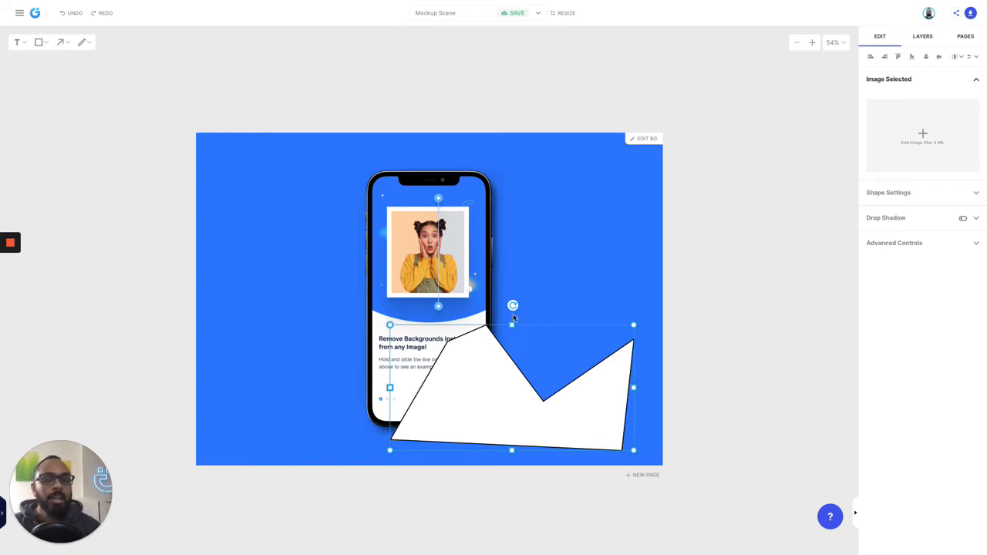
{"action": "left_click_drag", "start_coordinate": [505, 393], "coordinate": [369, 317]}
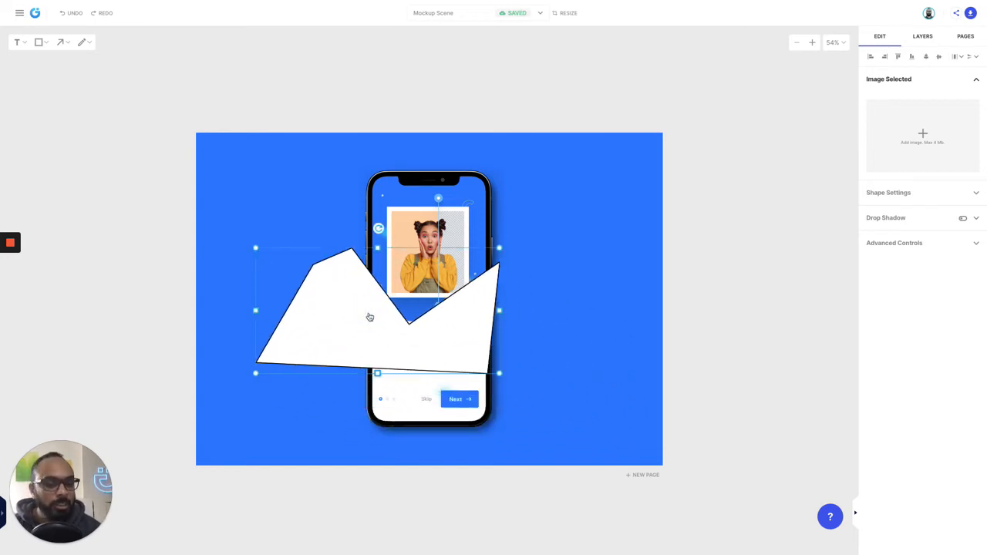
Delete the polygon from the canvas.
{"action": "key", "text": "Delete"}
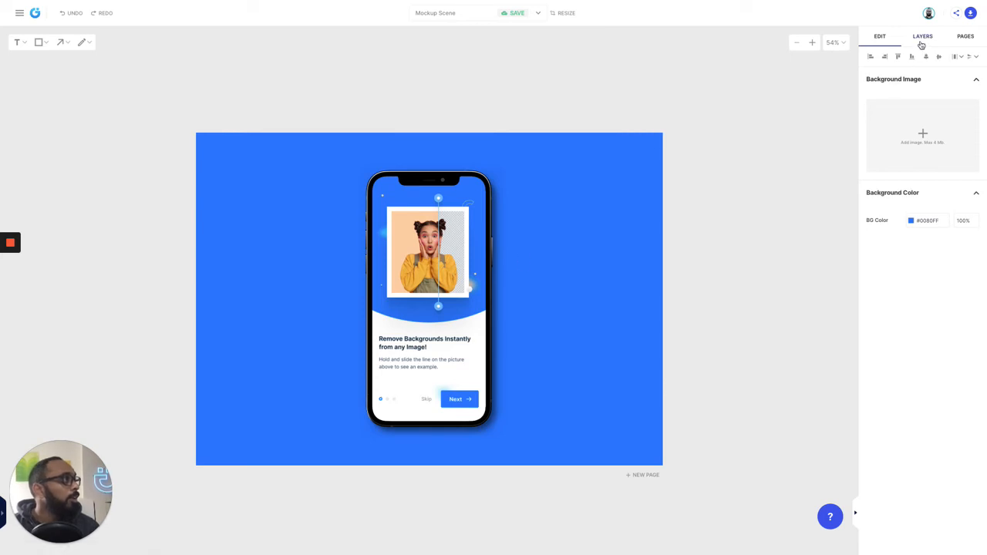
Add a square, shrink it to well under half its size, and place it beside the phone's upper-left side.
{"action": "left_click", "coordinate": [23, 42]}
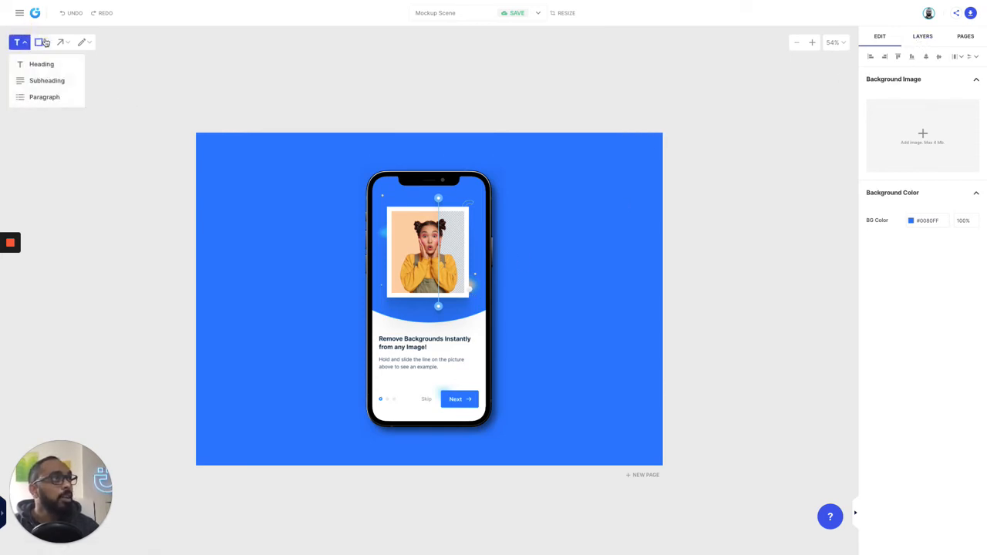
{"action": "left_click", "coordinate": [43, 42]}
{"action": "left_click", "coordinate": [59, 64]}
{"action": "left_click", "coordinate": [278, 218]}
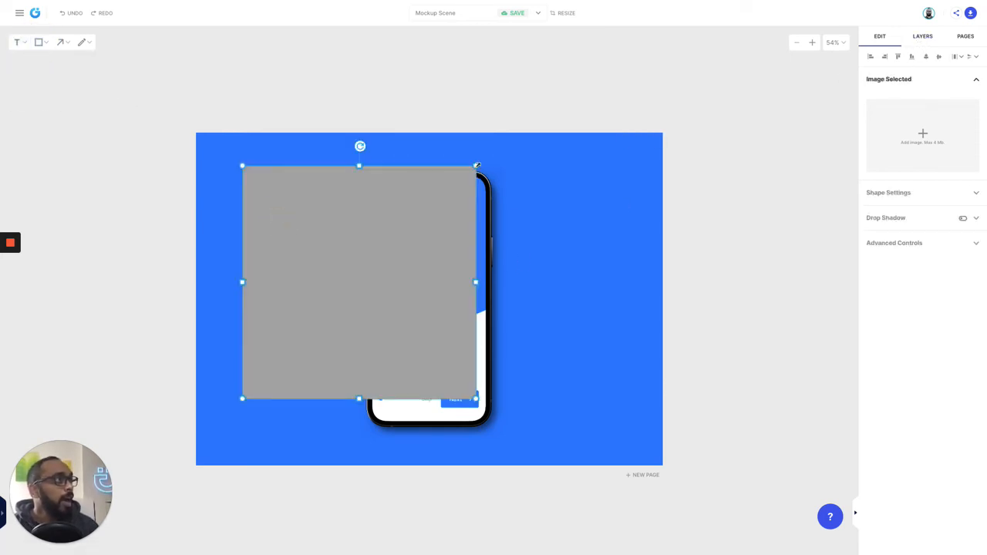
{"action": "left_click_drag", "start_coordinate": [477, 165], "coordinate": [331, 308]}
{"action": "left_click_drag", "start_coordinate": [274, 330], "coordinate": [274, 212]}
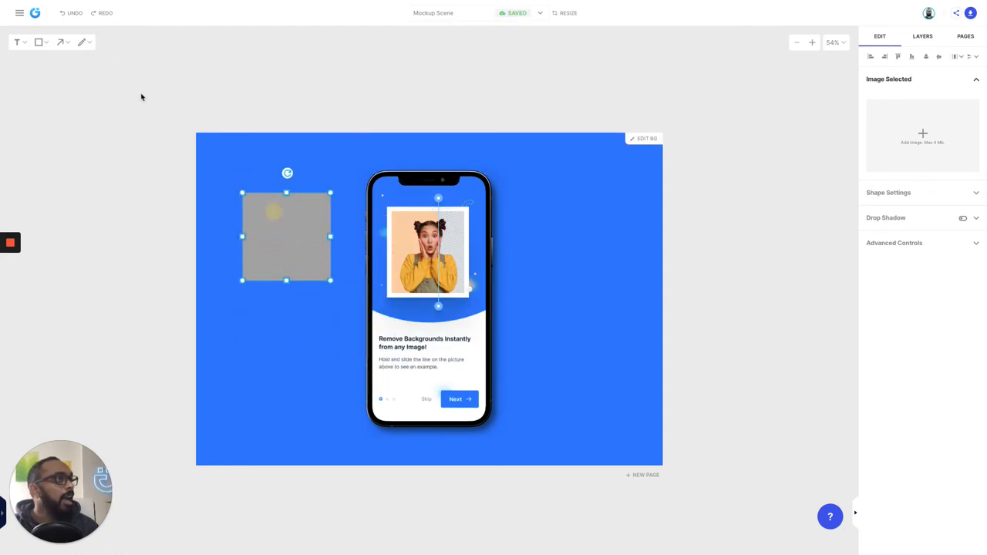
Add a circle, shrink it, and place it below the square so it overlaps the phone's lower-left part.
{"action": "left_click", "coordinate": [40, 42]}
{"action": "left_click", "coordinate": [68, 80]}
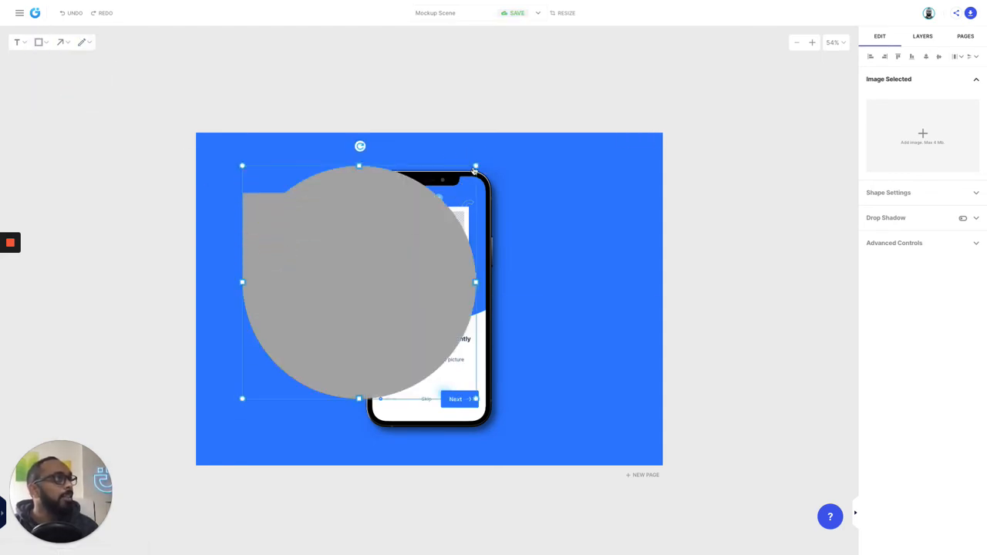
{"action": "left_click_drag", "start_coordinate": [475, 169], "coordinate": [382, 260]}
{"action": "left_click_drag", "start_coordinate": [315, 326], "coordinate": [337, 346]}
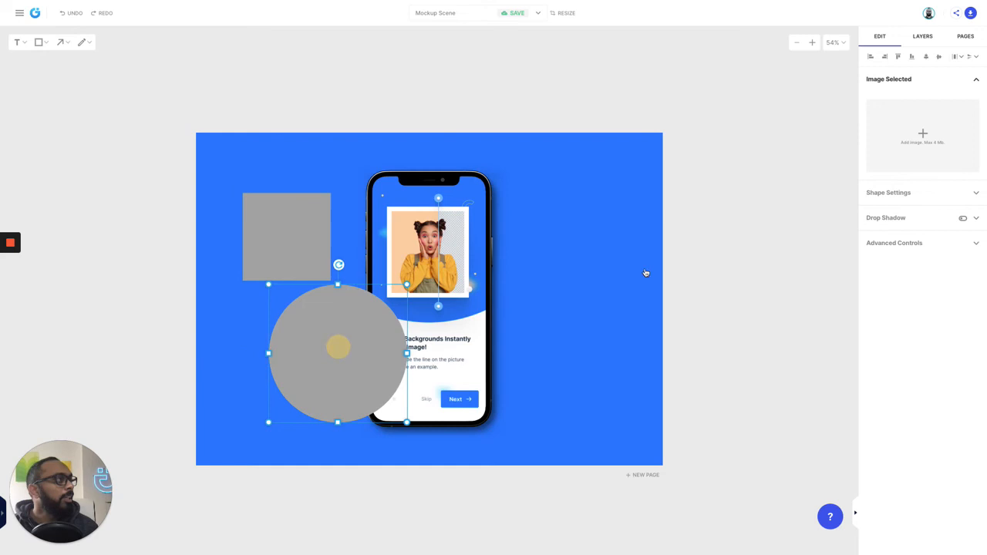
Fill the circle with the peach color sampled from the photo background on the phone screen.
{"action": "left_click", "coordinate": [888, 193]}
{"action": "left_click", "coordinate": [912, 221]}
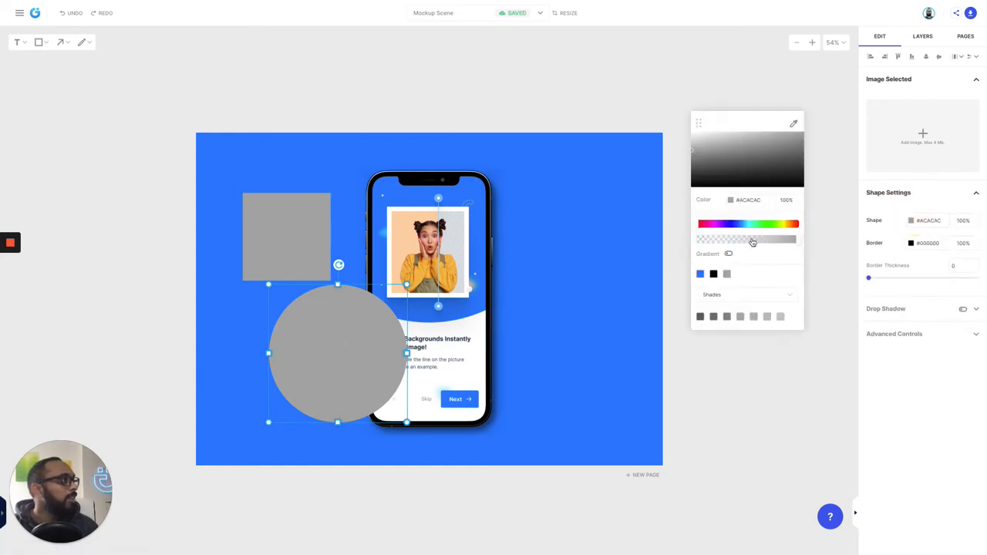
{"action": "left_click", "coordinate": [794, 125]}
{"action": "left_click", "coordinate": [412, 225]}
Fill the square with a light tint of the canvas's blue, and deselect it.
{"action": "left_click", "coordinate": [267, 232]}
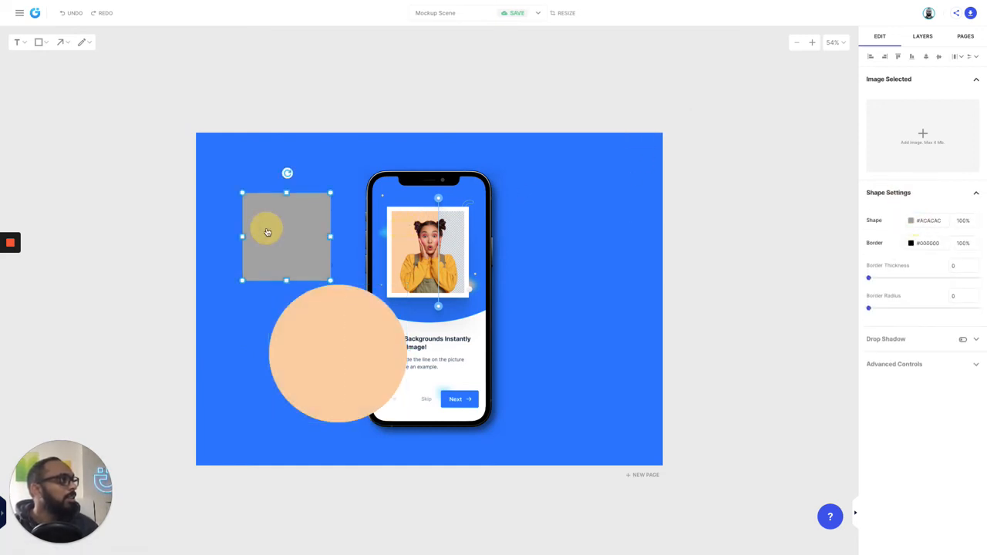
{"action": "left_click", "coordinate": [911, 220]}
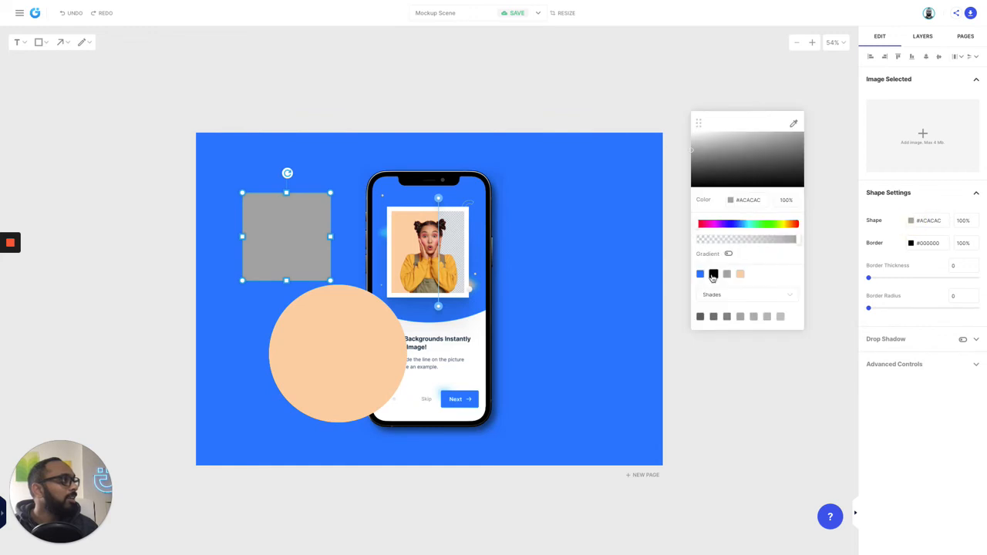
{"action": "left_click", "coordinate": [700, 273]}
{"action": "left_click", "coordinate": [788, 147]}
{"action": "left_click", "coordinate": [749, 132]}
{"action": "left_click", "coordinate": [606, 229]}
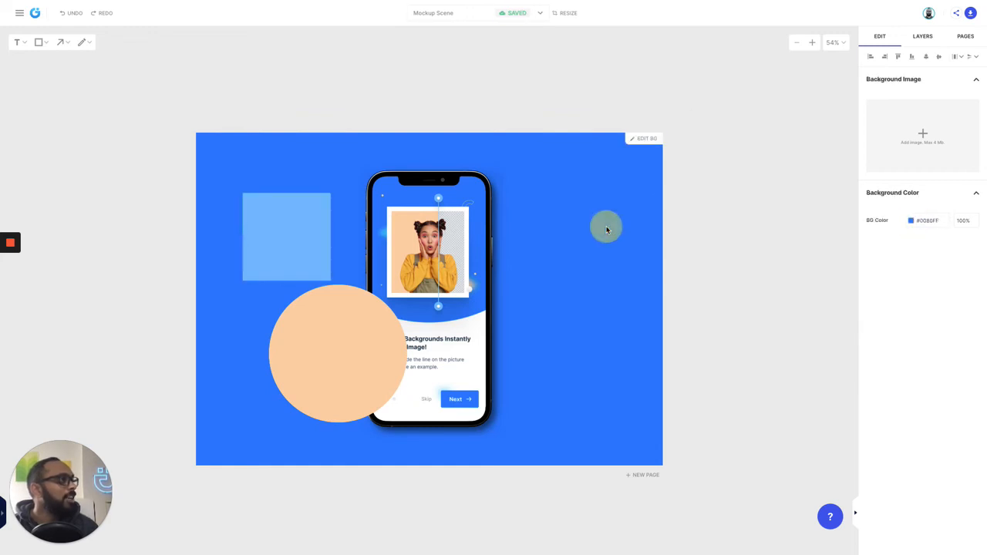
Move the circle's layer beneath the phone image in the layer order.
{"action": "left_click", "coordinate": [923, 36]}
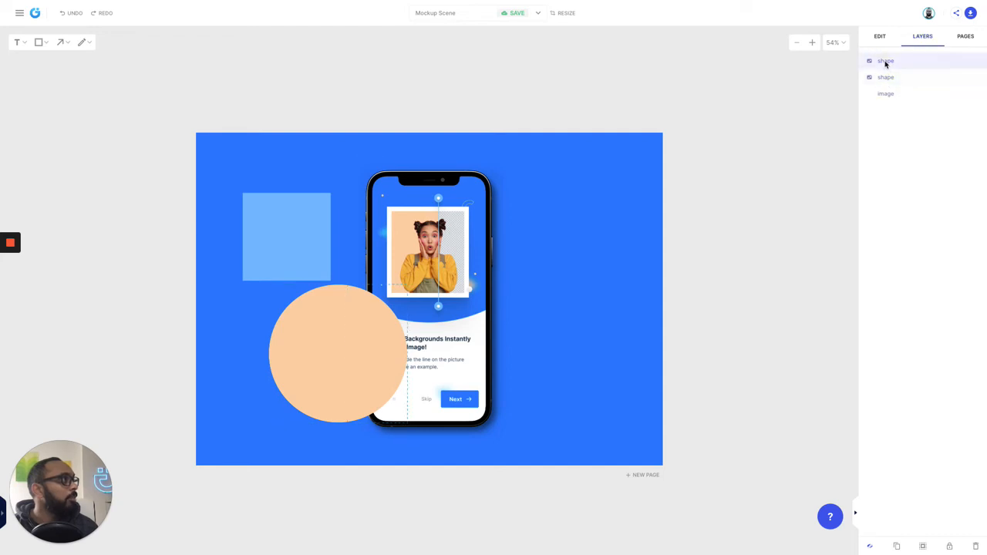
{"action": "left_click_drag", "start_coordinate": [885, 64], "coordinate": [887, 108]}
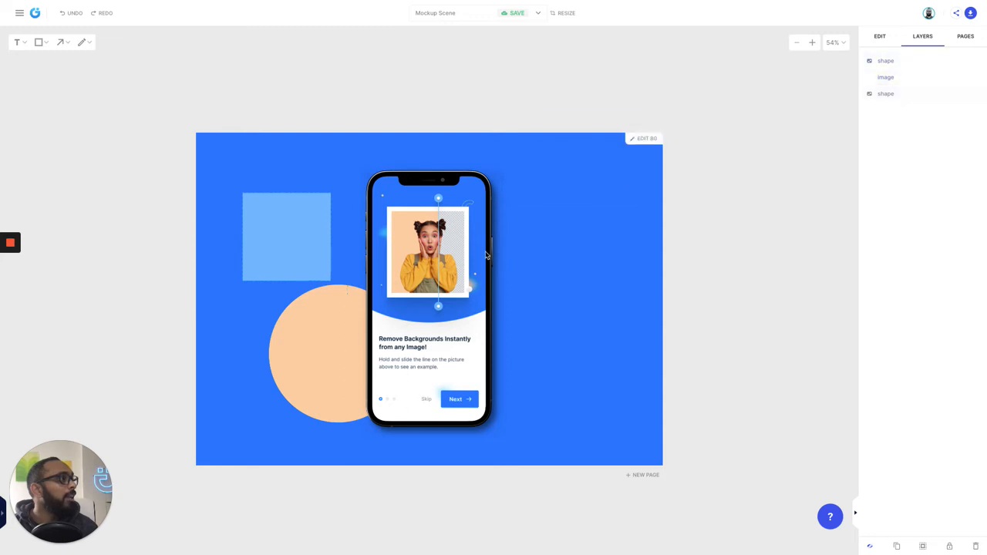
Check the layer ordering options offered for the phone mockup, and select the circle.
{"action": "left_click", "coordinate": [409, 305]}
{"action": "right_click", "coordinate": [409, 304]}
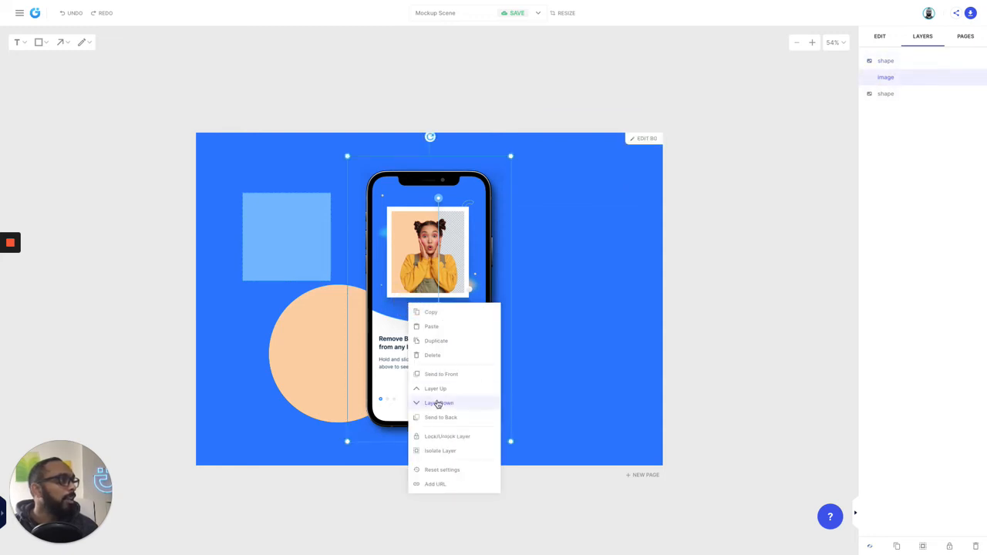
{"action": "left_click", "coordinate": [579, 325]}
{"action": "left_click", "coordinate": [299, 344]}
{"action": "left_click", "coordinate": [955, 142]}
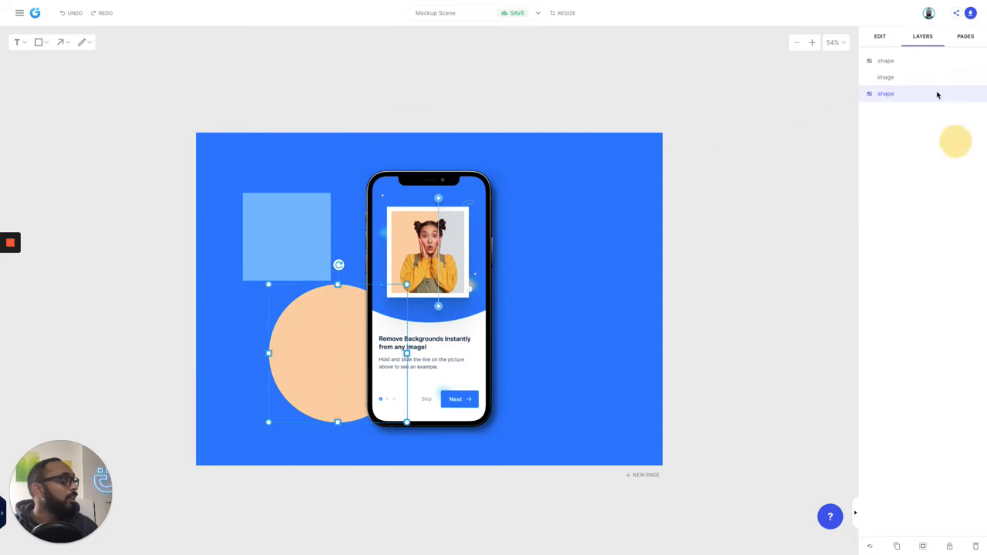
Reorder the layers with the circle in front, then the square and the phone image, and hide and reshow the circle.
{"action": "left_click_drag", "start_coordinate": [881, 62], "coordinate": [883, 120]}
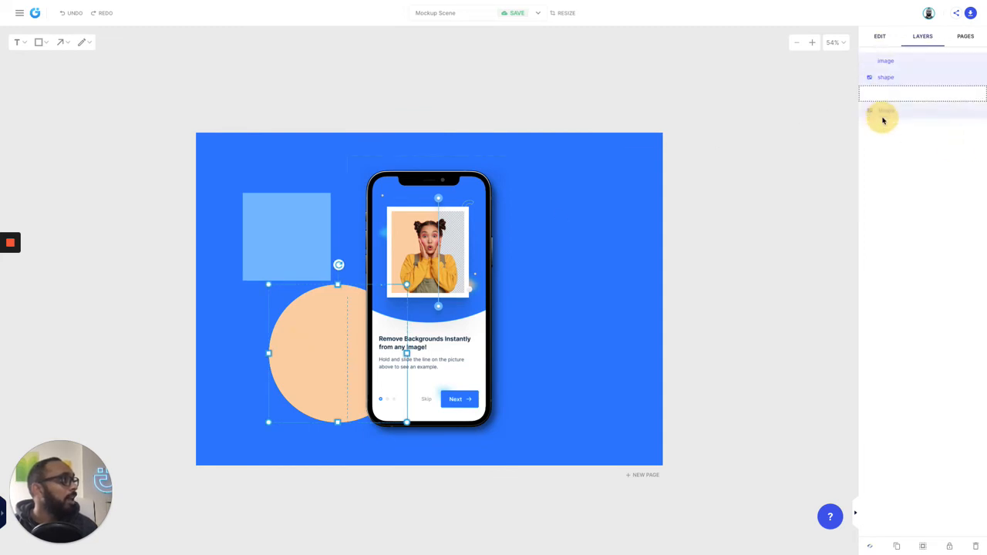
{"action": "left_click_drag", "start_coordinate": [890, 63], "coordinate": [891, 116]}
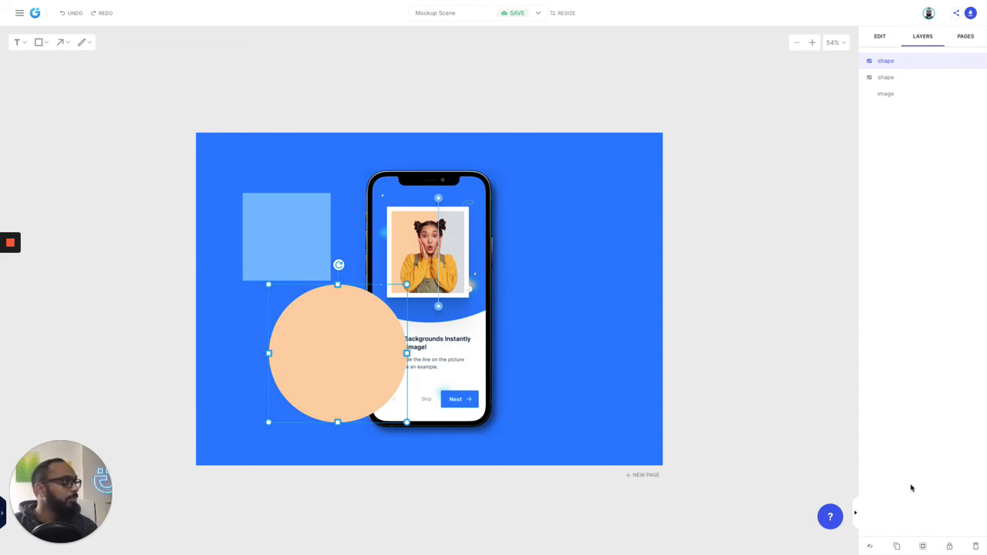
{"action": "left_click", "coordinate": [870, 547]}
{"action": "left_click", "coordinate": [869, 547]}
Duplicate Page 1 of the design.
{"action": "left_click", "coordinate": [964, 36]}
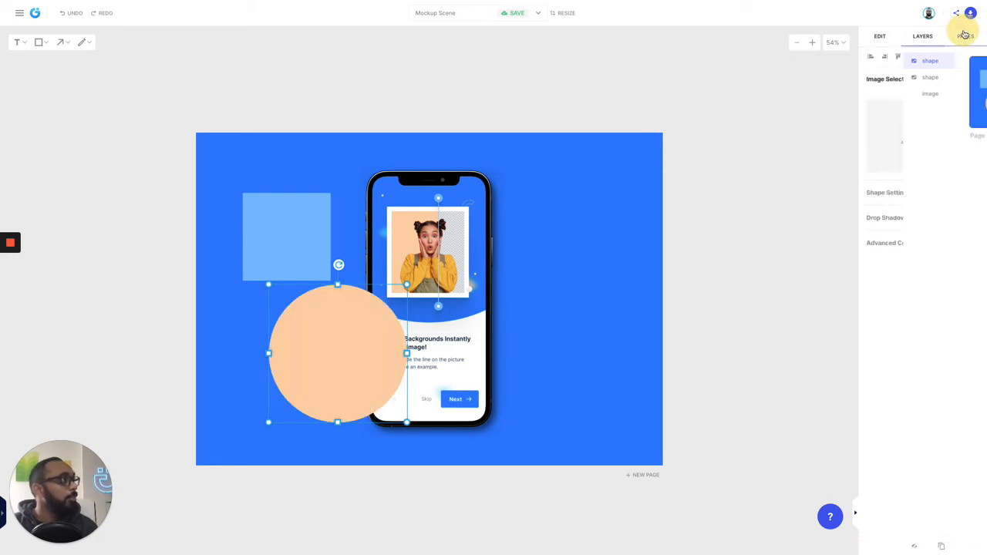
{"action": "left_click", "coordinate": [956, 137]}
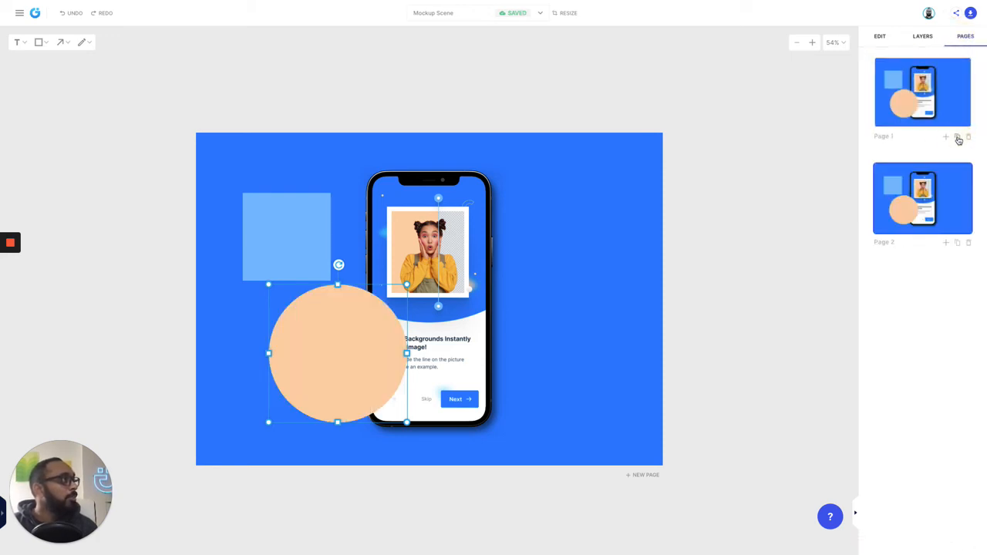
Add a blank page after Page 2 and delete it again.
{"action": "left_click", "coordinate": [945, 244]}
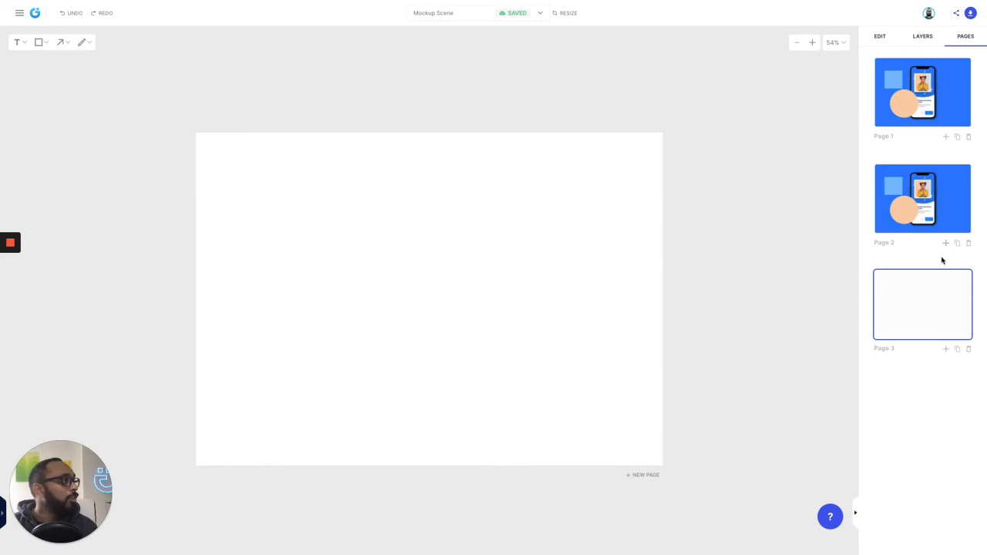
{"action": "left_click", "coordinate": [968, 349]}
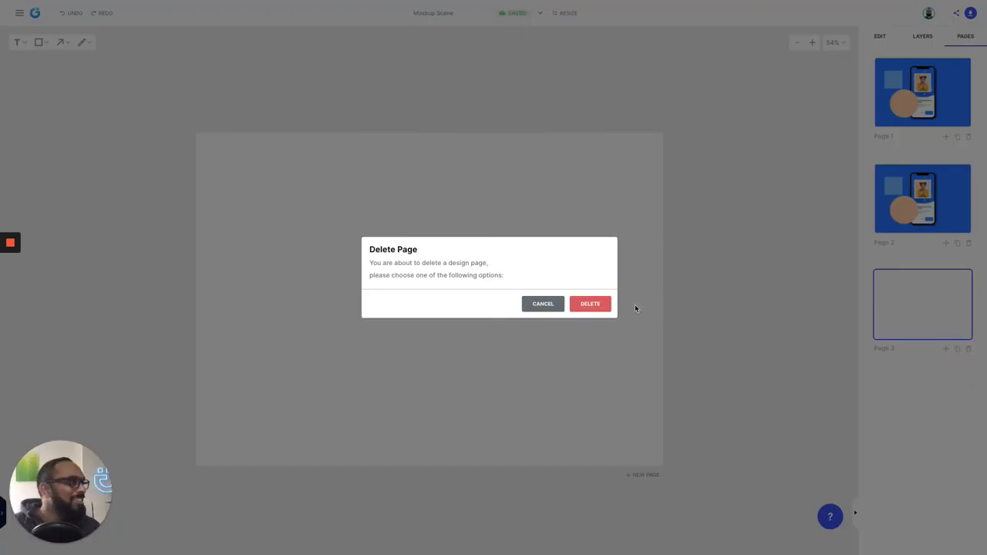
{"action": "left_click", "coordinate": [589, 303]}
{"action": "left_click", "coordinate": [633, 232]}
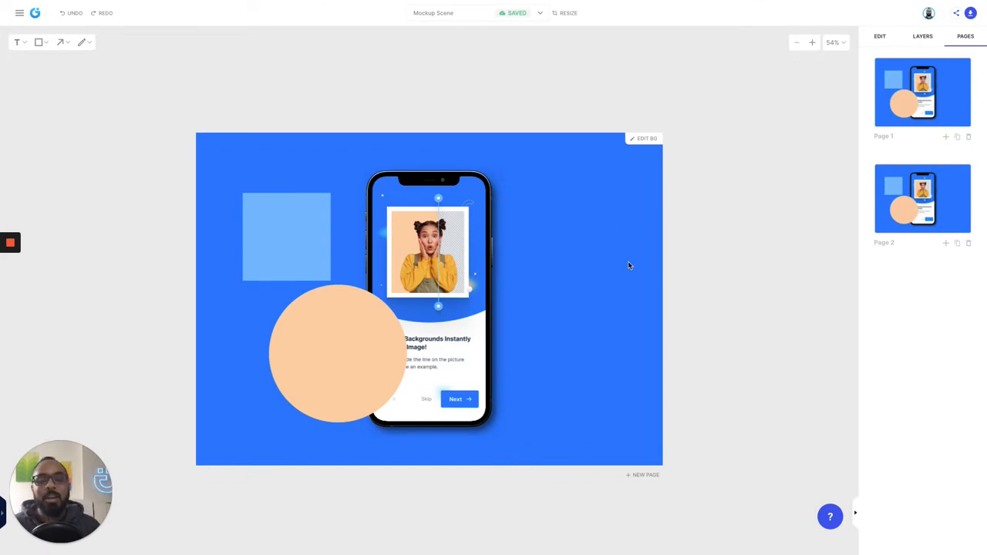